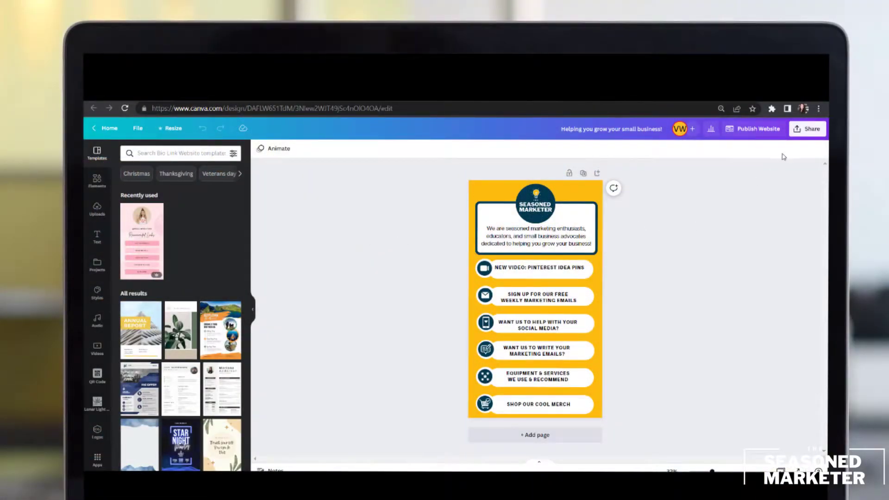
Open the Embed option among the sharing choices for the bio link website design
left_click(804, 131)
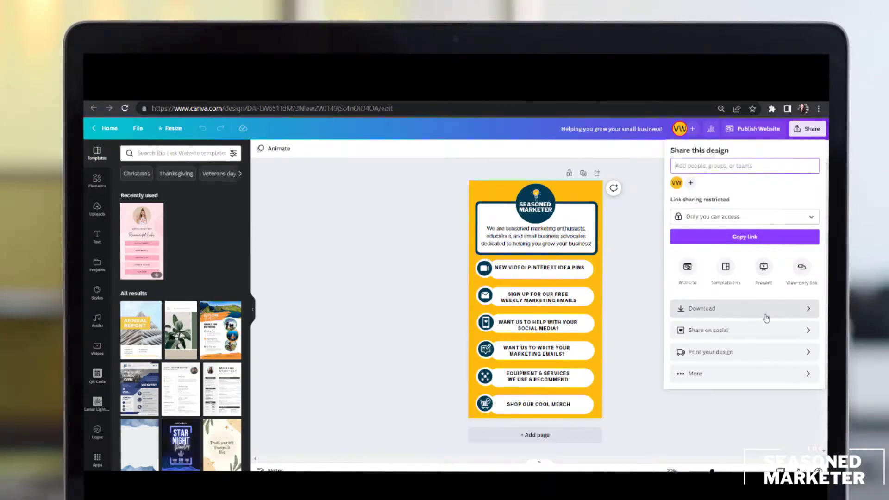
left_click(764, 375)
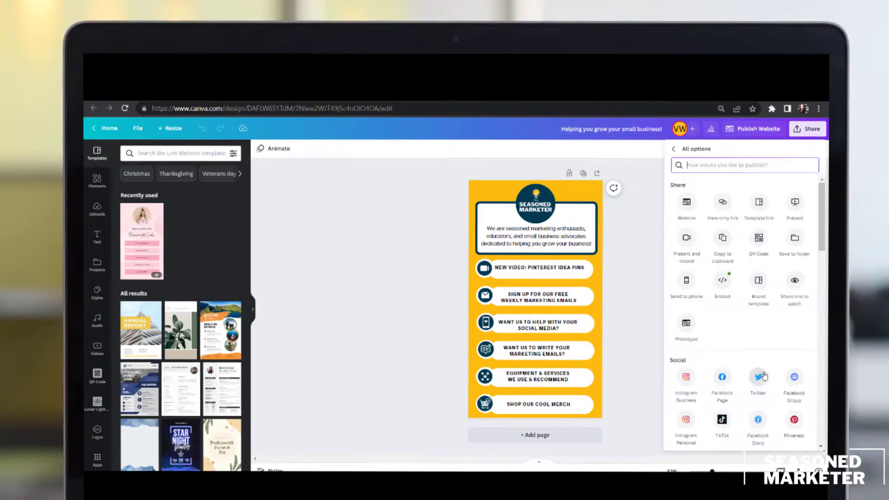
left_click(723, 283)
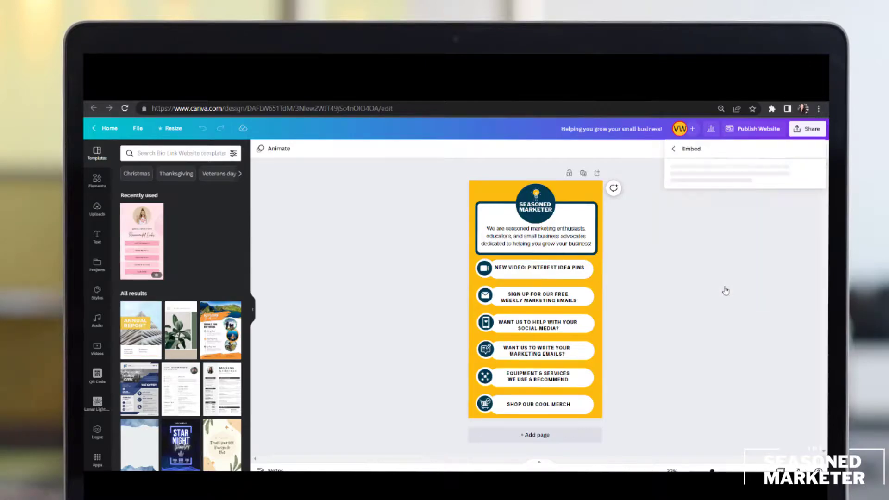
left_click(806, 183)
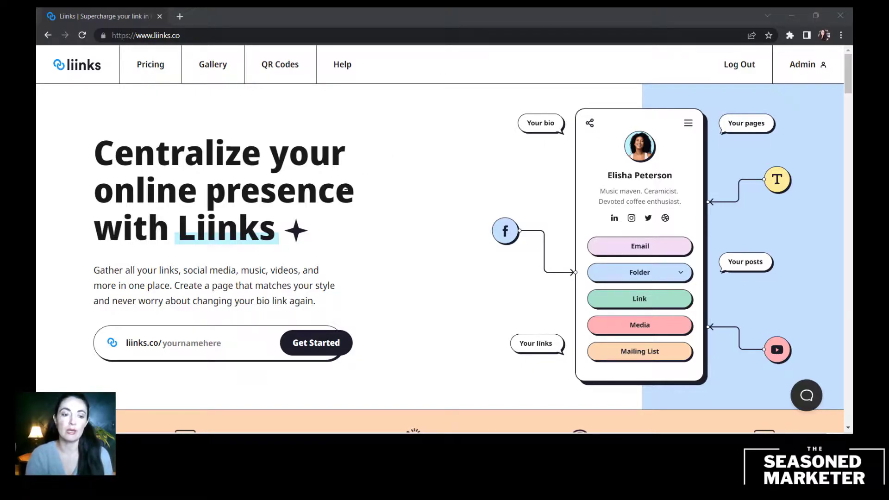
Look through the Liinks home page's introduction and the section on why Liinks is the best
left_click(168, 344)
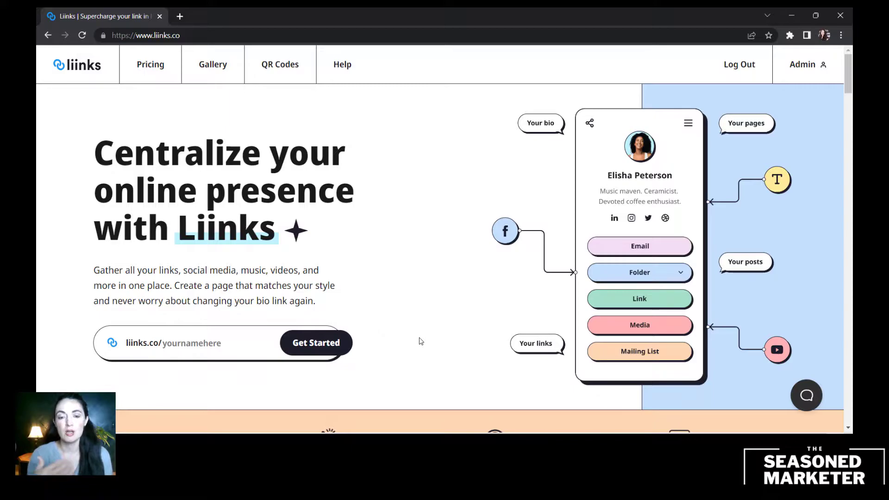
scroll(420, 341, "down", 4)
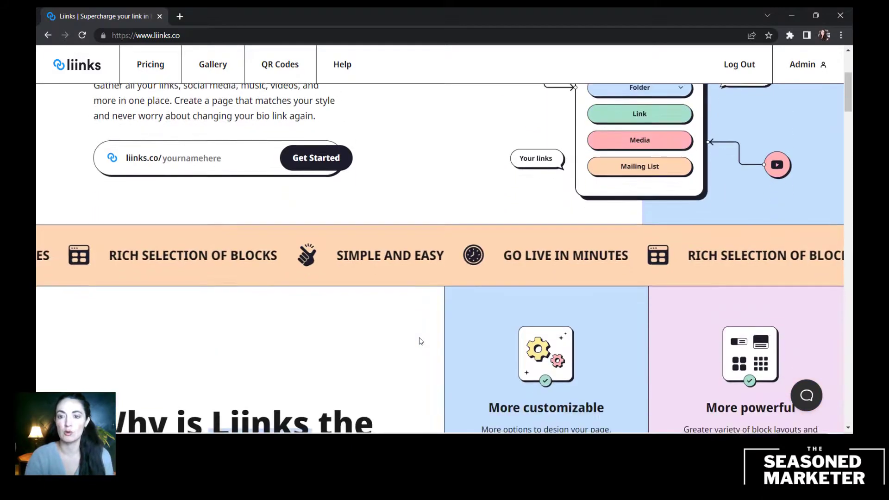
scroll(421, 342, "down", 2)
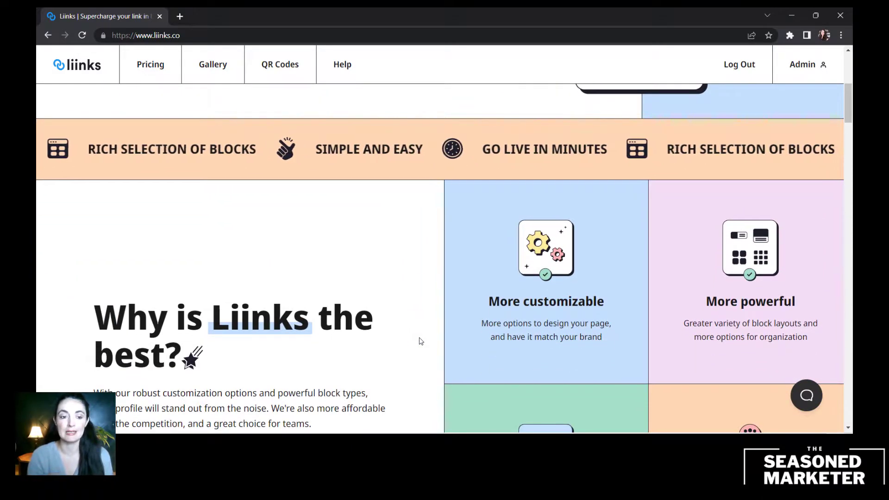
scroll(421, 341, "down", 2)
scroll(420, 341, "up", 9)
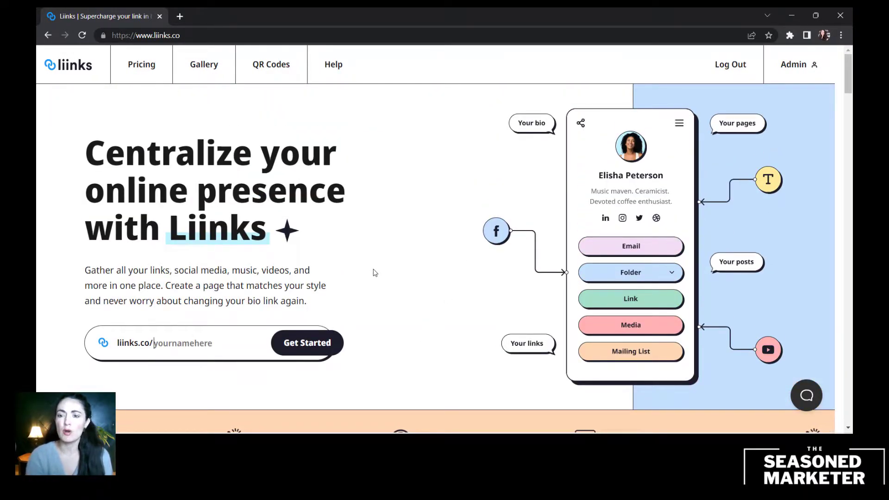
scroll(375, 273, "down", 7)
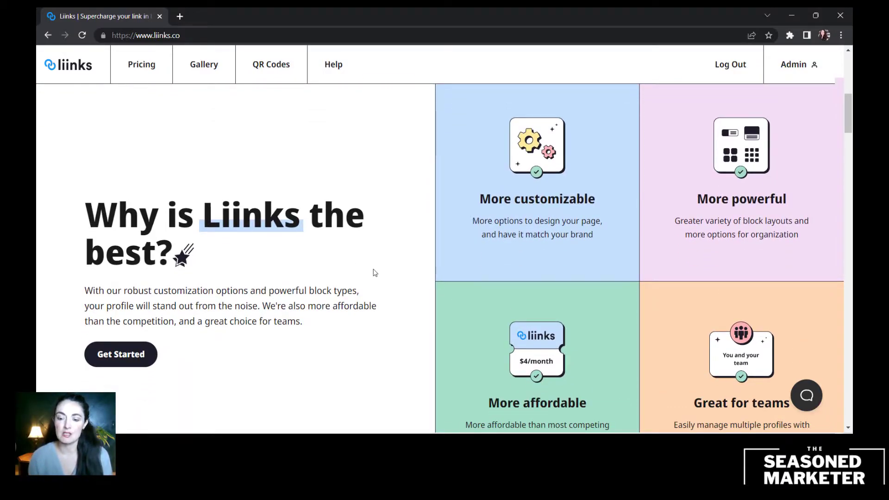
scroll(376, 273, "down", 2)
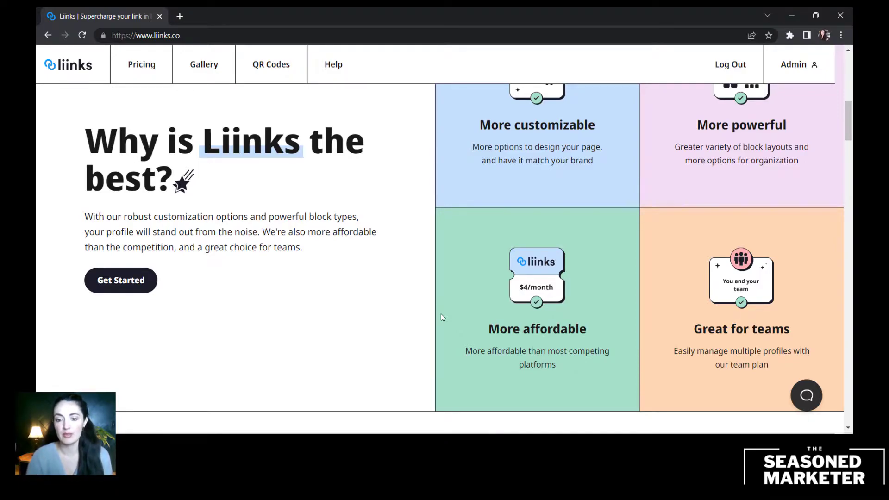
scroll(441, 315, "down", 1)
scroll(441, 315, "down", 3)
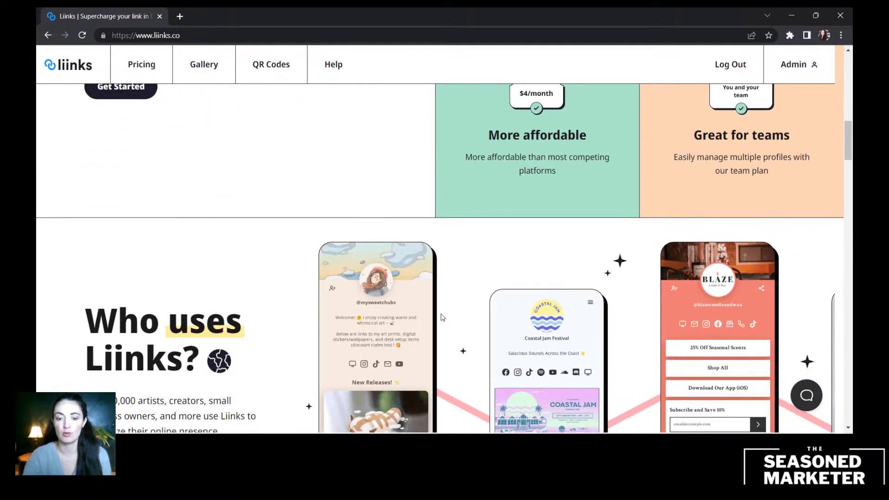
Examine the sample profiles, customer testimonials and feature highlights further down the Liinks home page
scroll(441, 317, "down", 2)
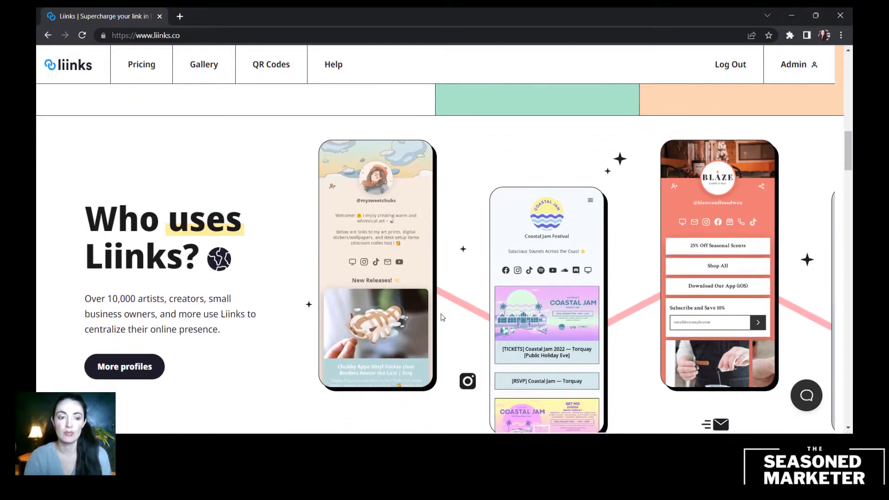
scroll(268, 378, "down", 1)
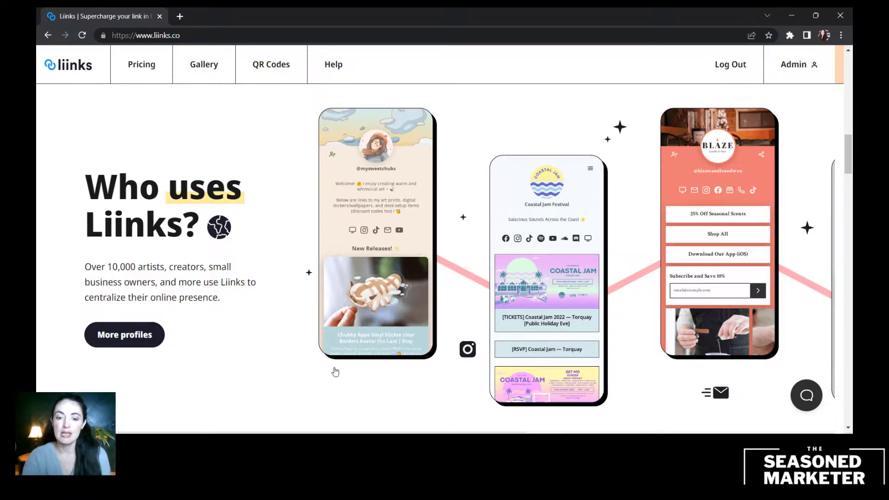
scroll(336, 399, "down", 2)
scroll(336, 399, "down", 3)
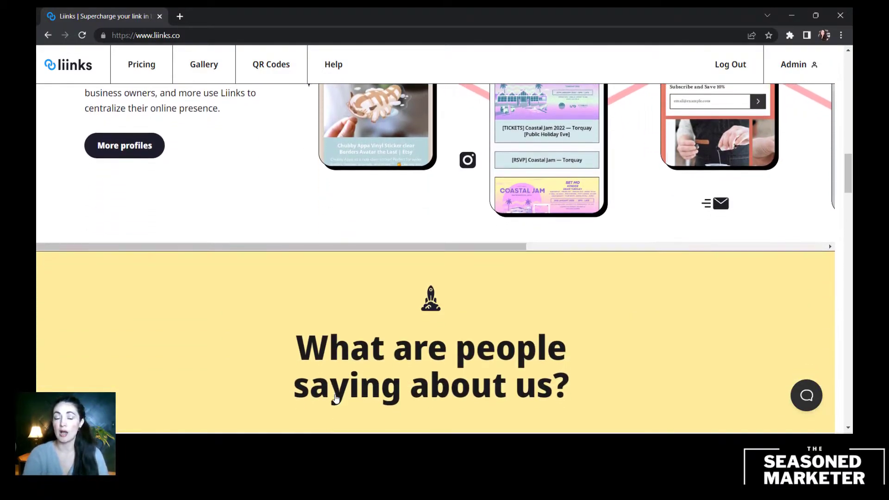
scroll(336, 400, "down", 3)
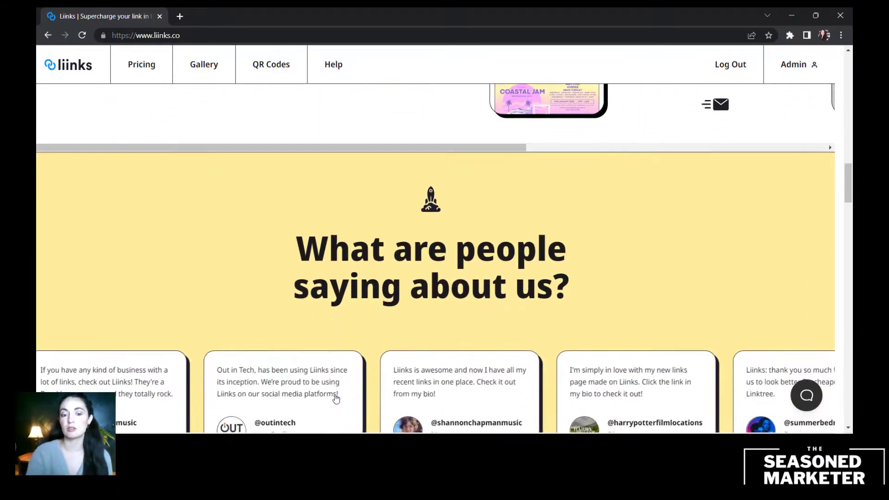
scroll(336, 399, "down", 10)
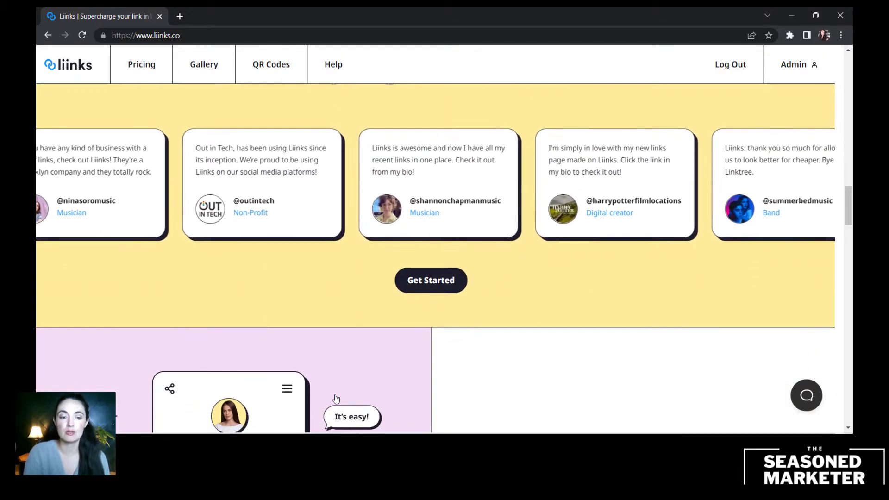
scroll(337, 399, "down", 8)
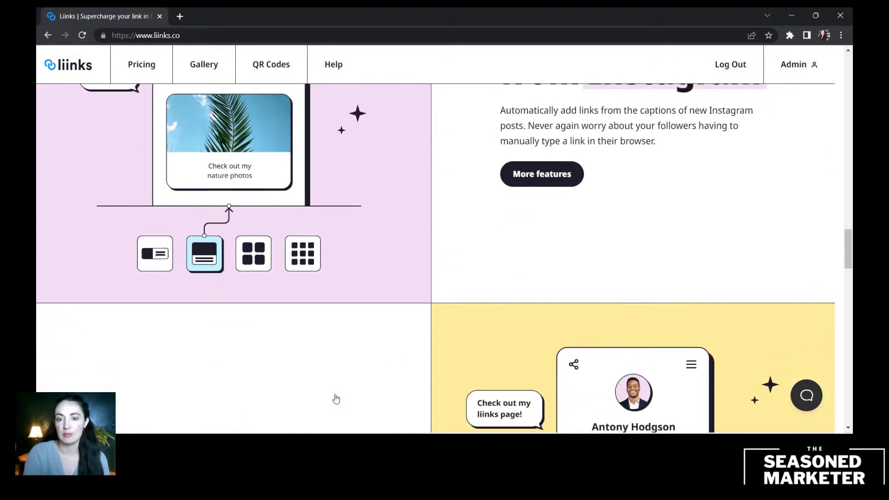
scroll(337, 399, "up", 20)
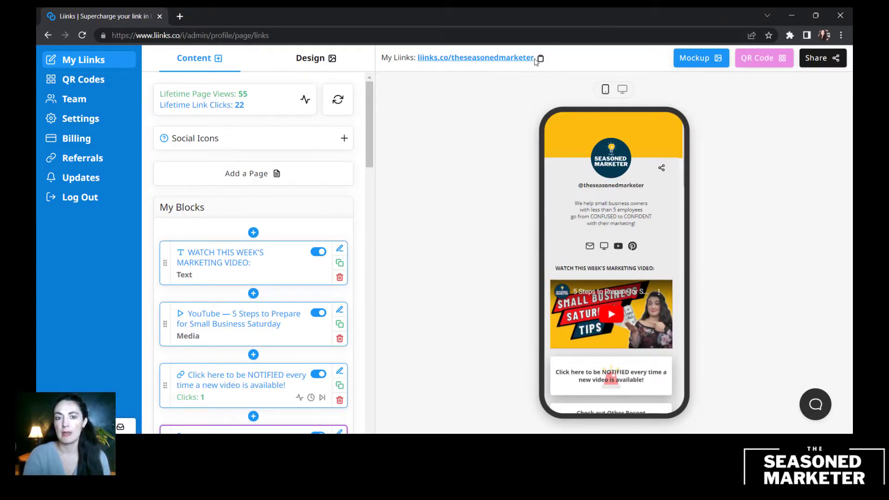
View the published Seasoned Marketer links page from the Liinks admin, look through its content, and close it
left_click(472, 58)
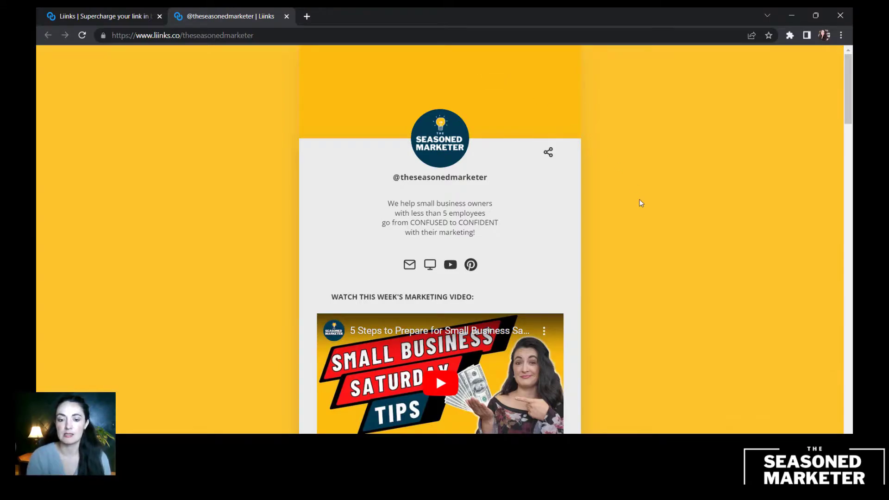
scroll(639, 200, "down", 1)
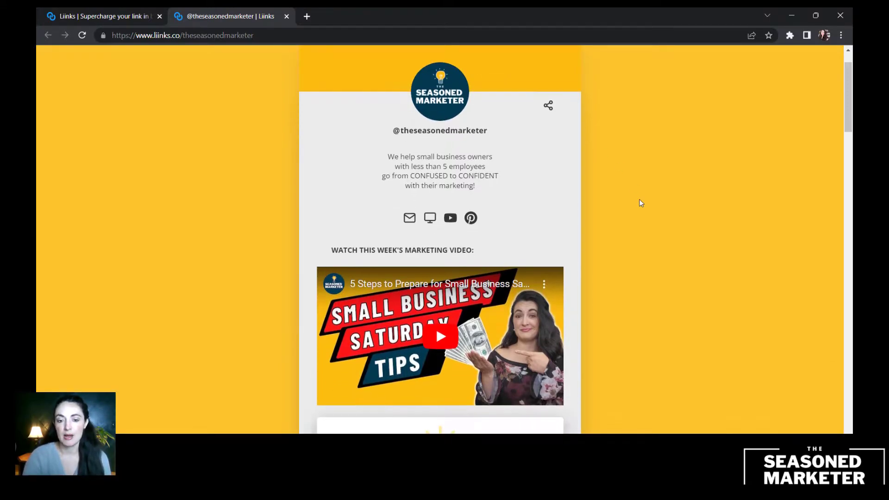
scroll(640, 203, "down", 10)
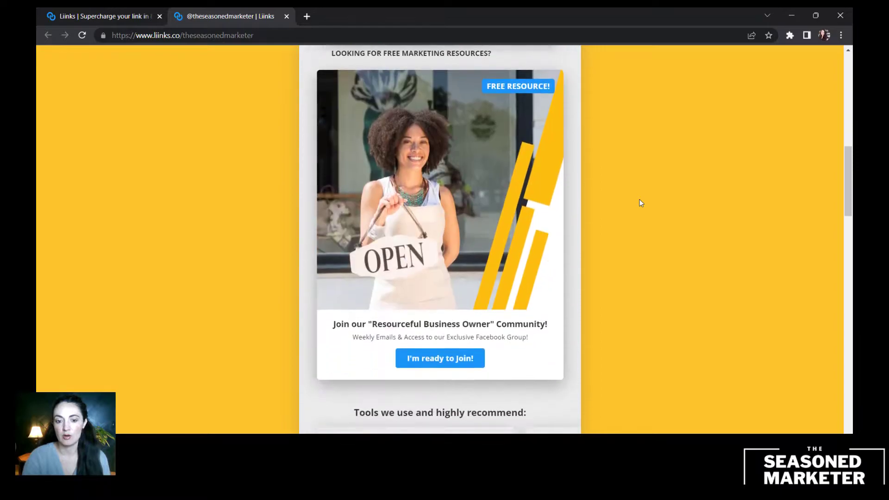
scroll(640, 203, "down", 5)
scroll(640, 203, "up", 15)
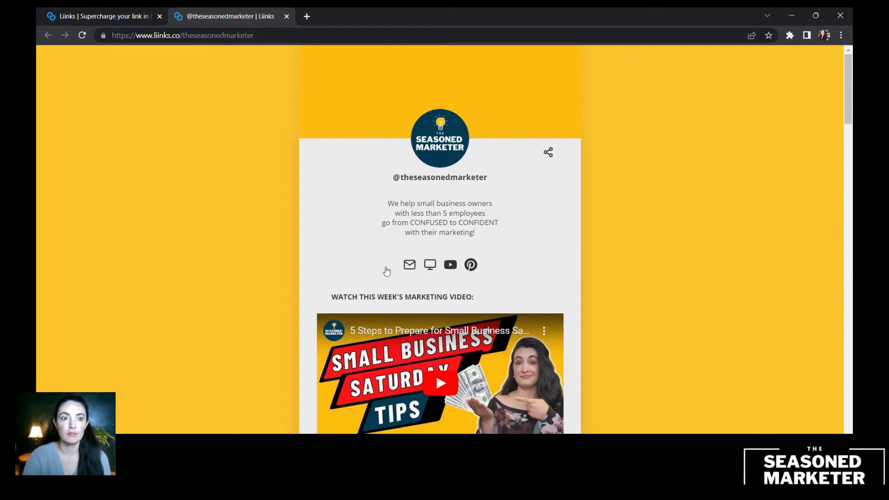
left_click(286, 16)
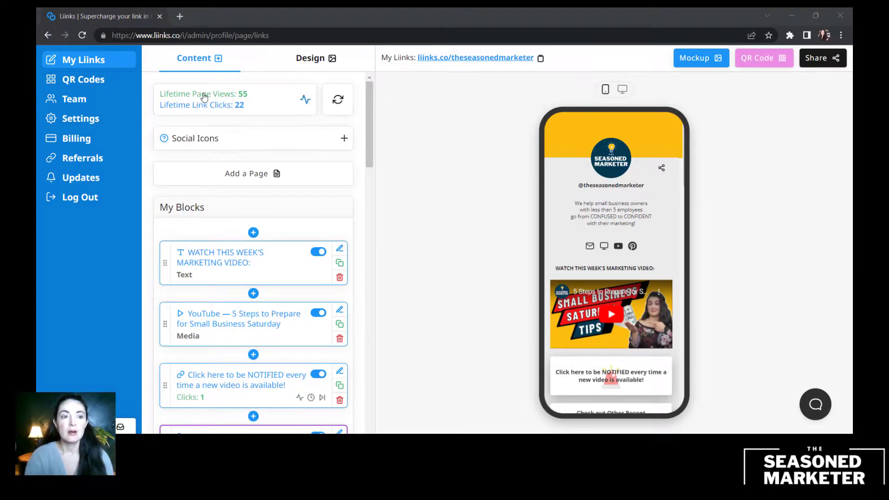
Browse the free and premium themes in the page's design settings and return to the general design options
left_click(318, 60)
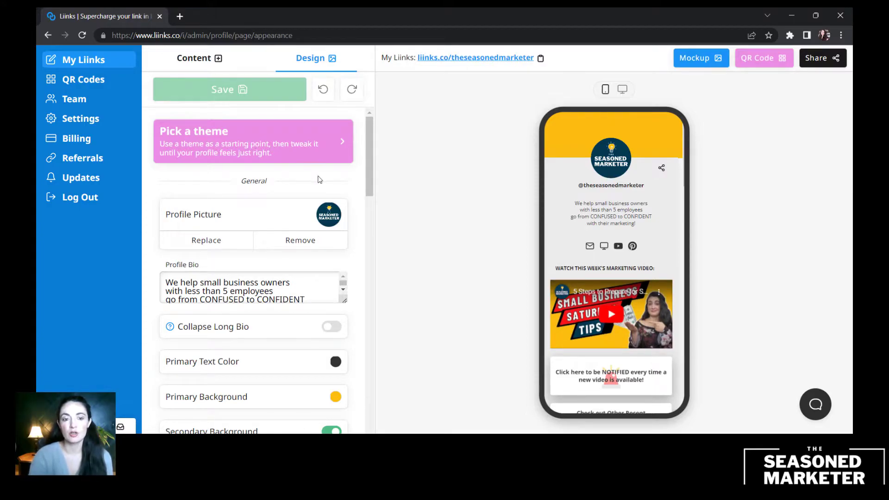
left_click(289, 134)
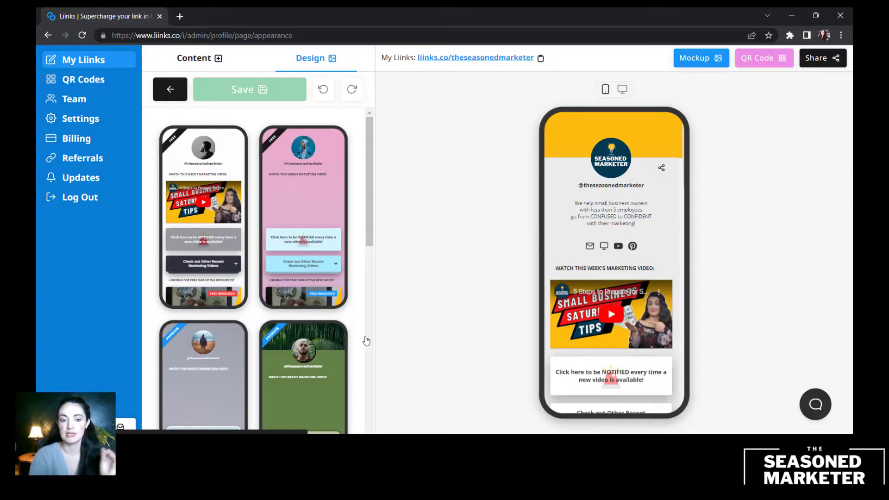
scroll(366, 340, "down", 2)
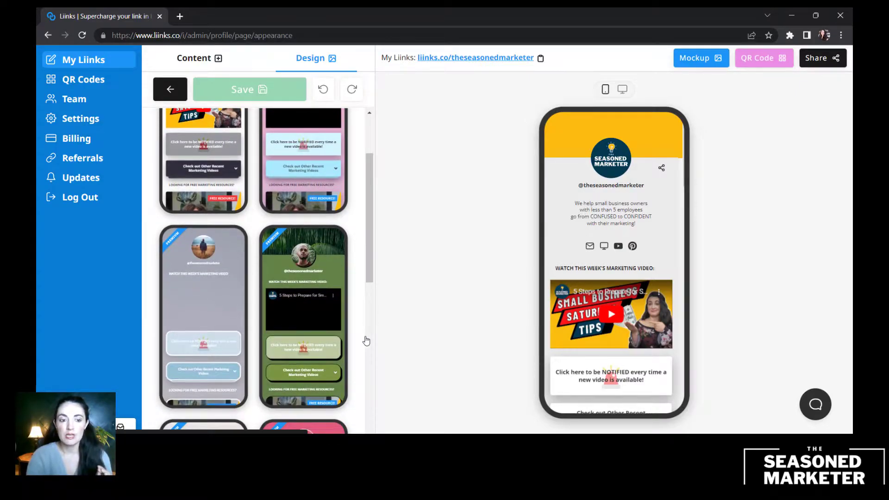
scroll(366, 341, "up", 2)
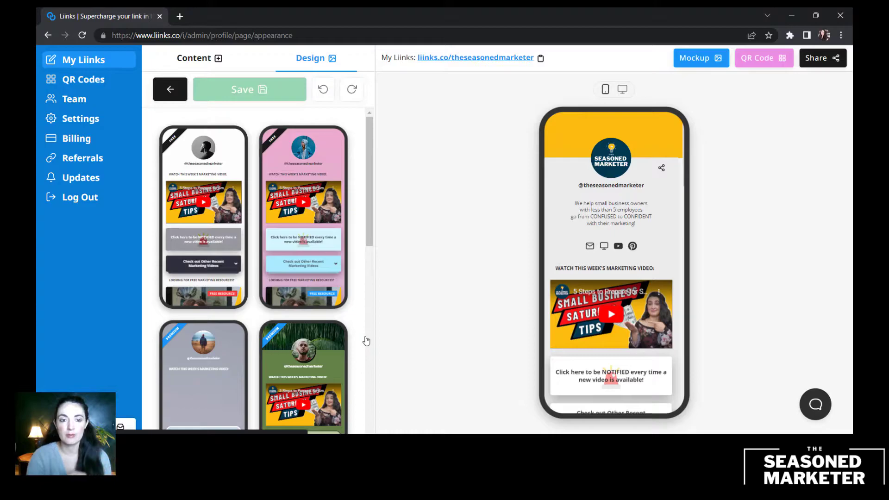
scroll(366, 340, "down", 2)
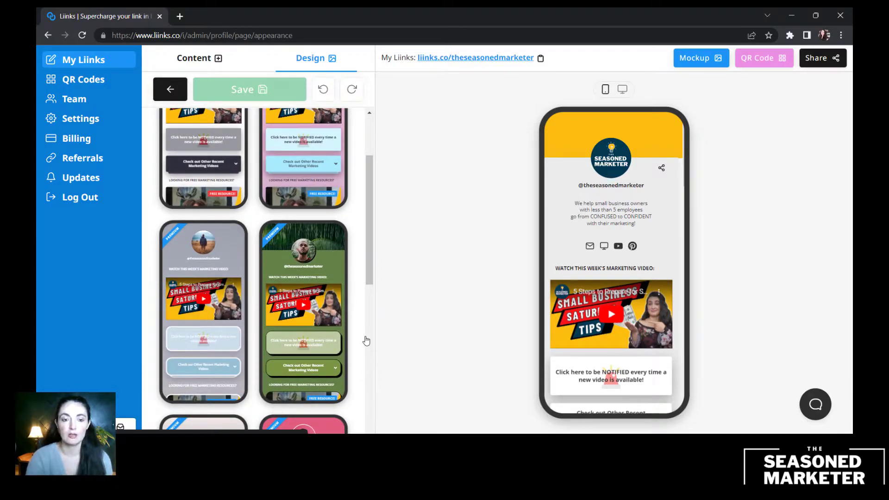
scroll(366, 340, "down", 3)
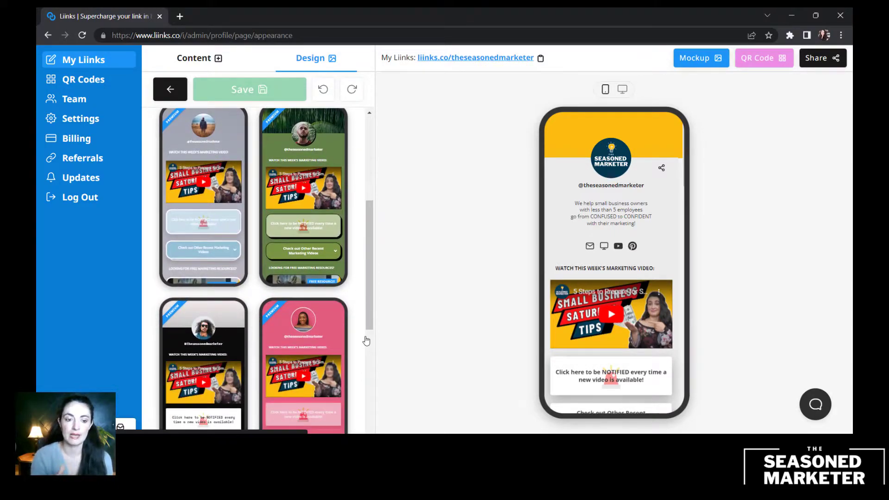
scroll(367, 341, "down", 5)
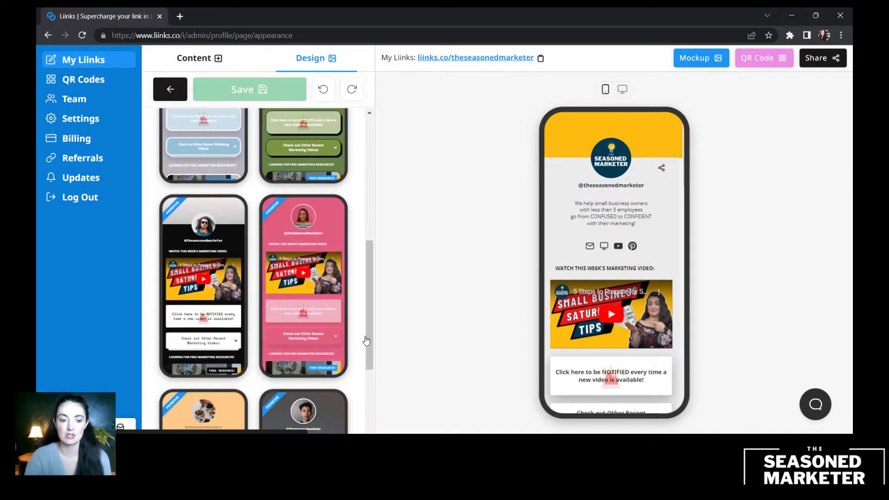
scroll(366, 341, "up", 10)
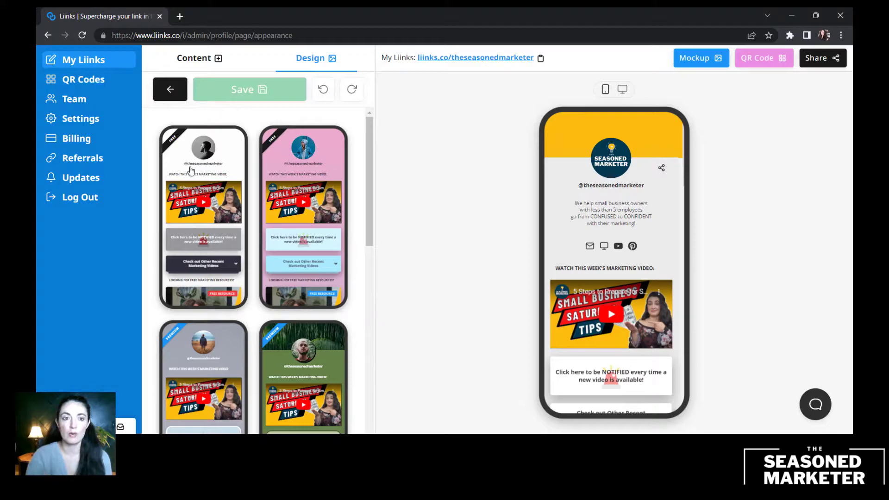
left_click(171, 92)
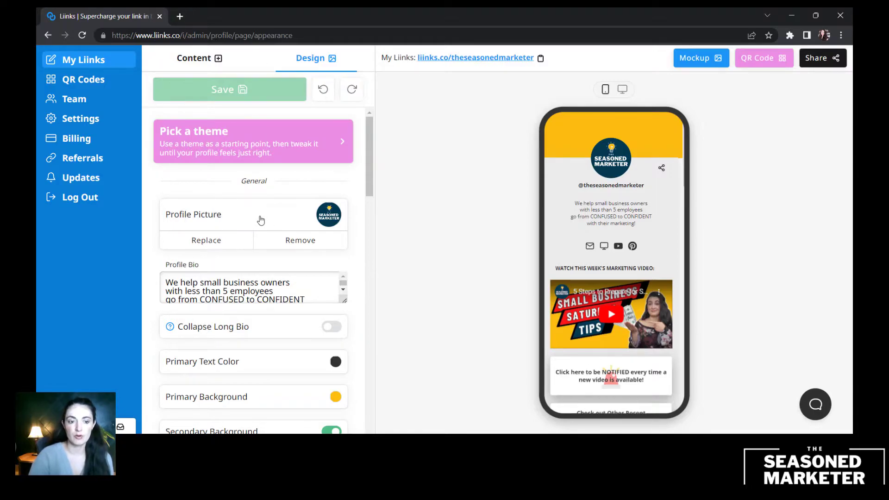
scroll(280, 264, "down", 1)
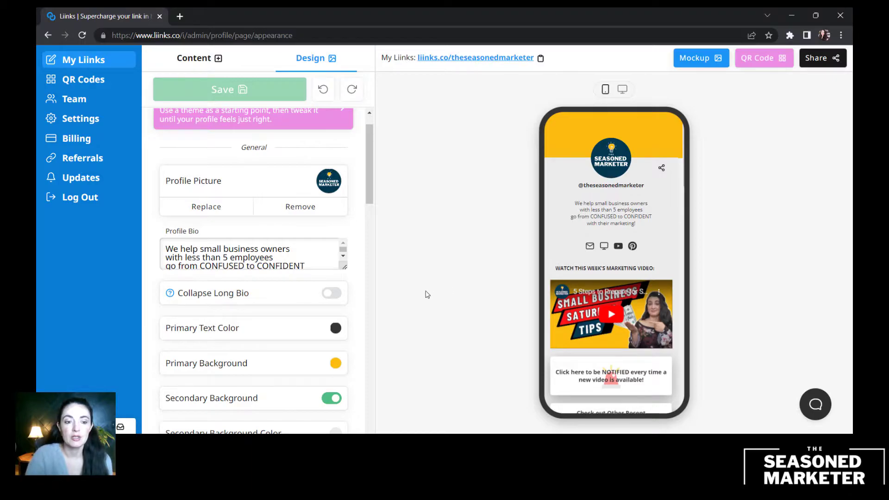
right_click(334, 295)
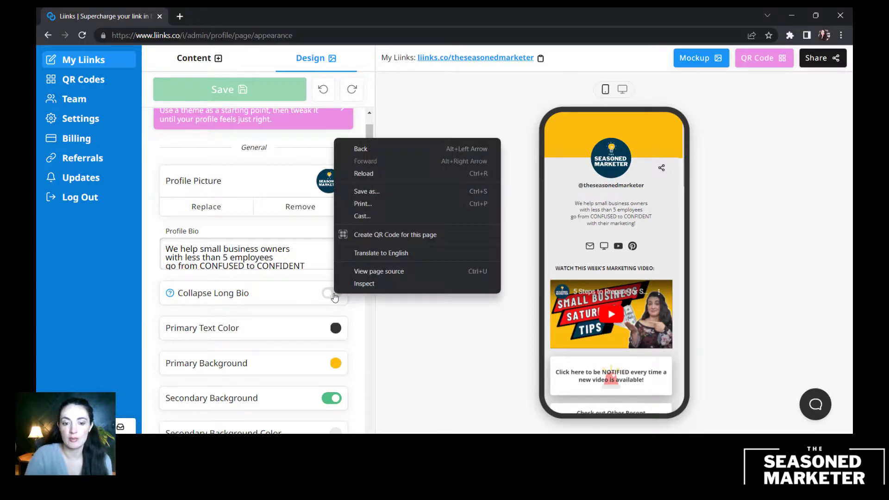
right_click(335, 297)
right_click(335, 297)
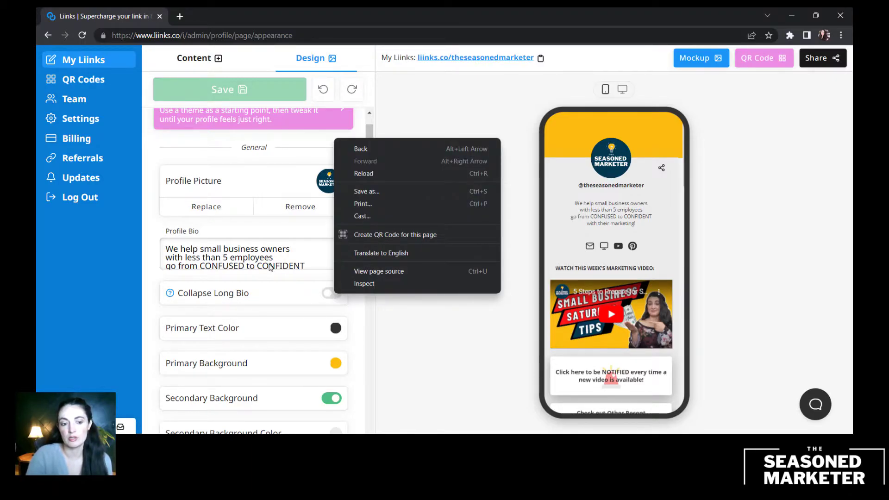
Try the Collapse Long Bio option on the profile bio and switch it off again
left_click(308, 299)
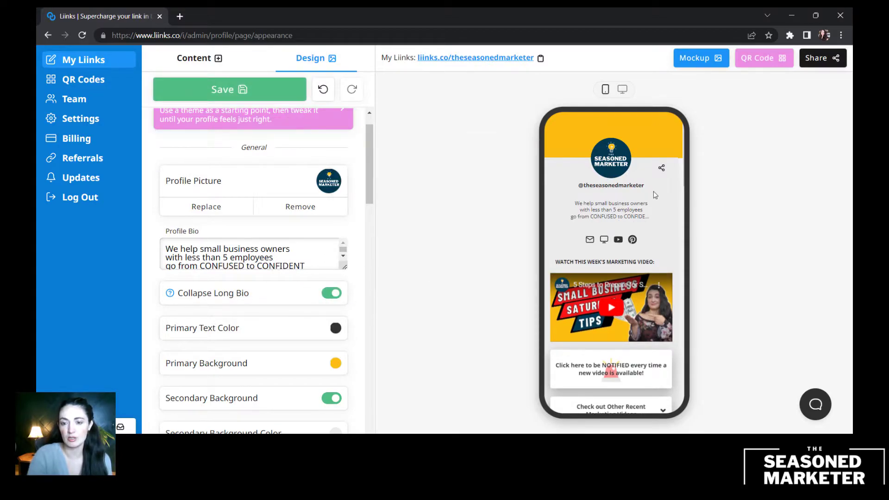
left_click(327, 297)
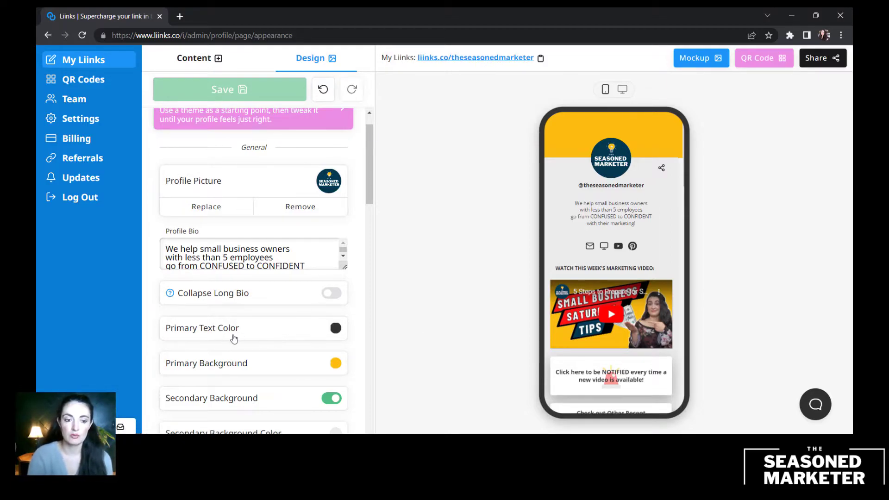
Set the Desktop Background Color to solid dark blue #264263 and show the page in the desktop preview
scroll(245, 394, "down", 2)
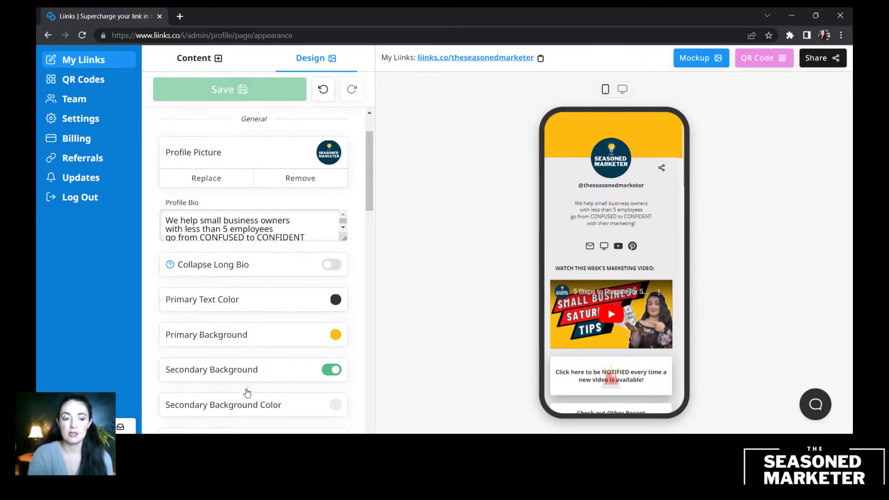
scroll(246, 393, "down", 1)
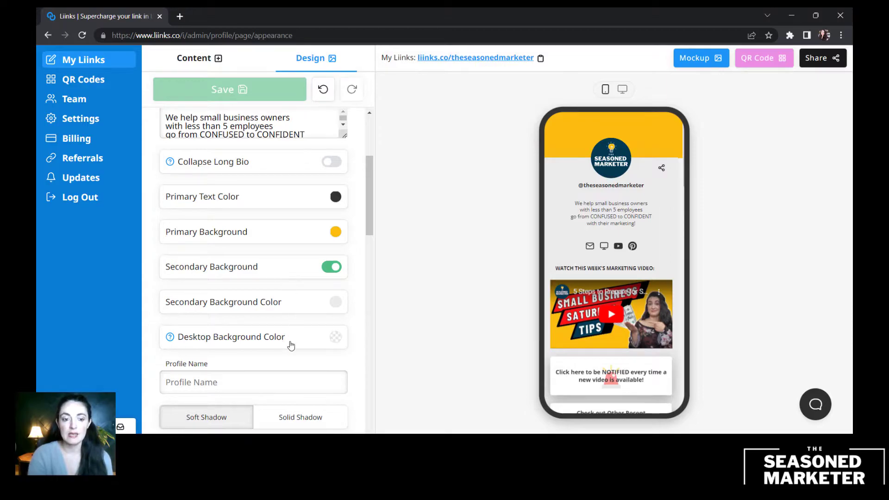
scroll(290, 346, "down", 1)
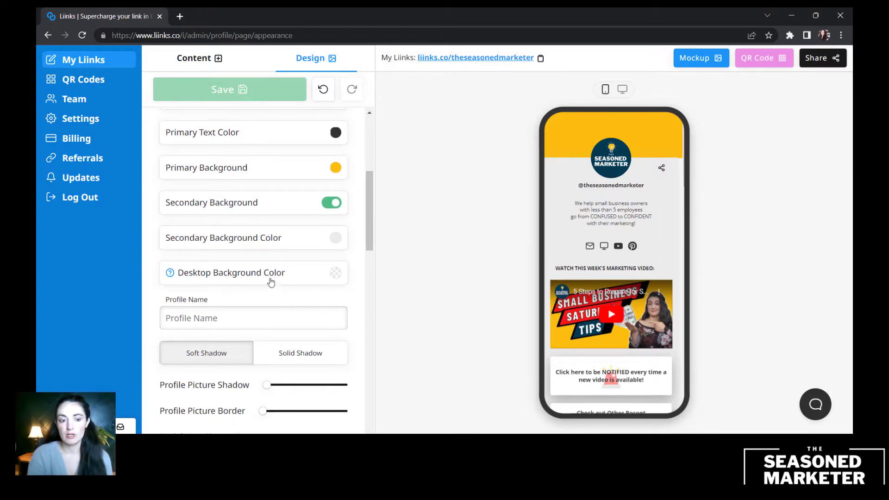
left_click(331, 278)
left_click(369, 223)
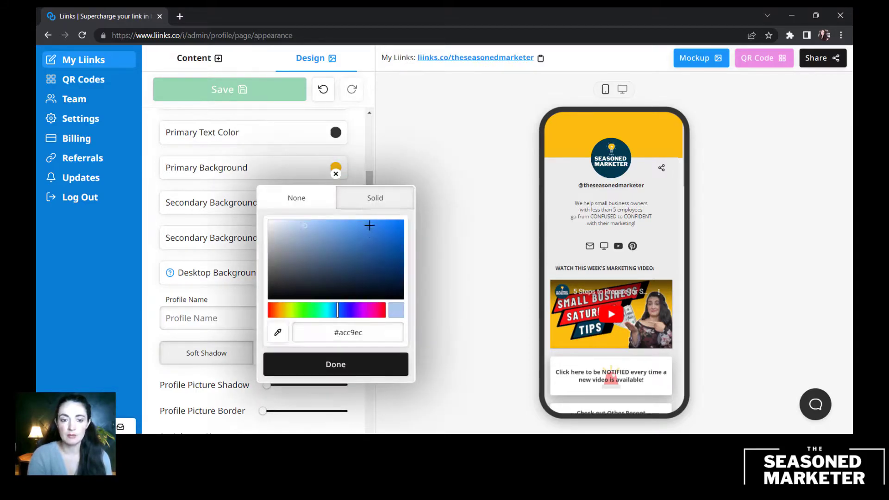
left_click(351, 269)
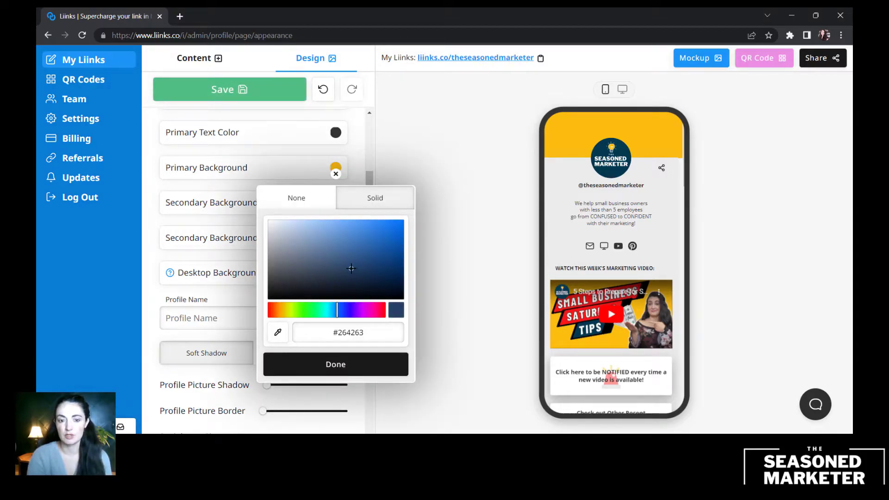
left_click(345, 365)
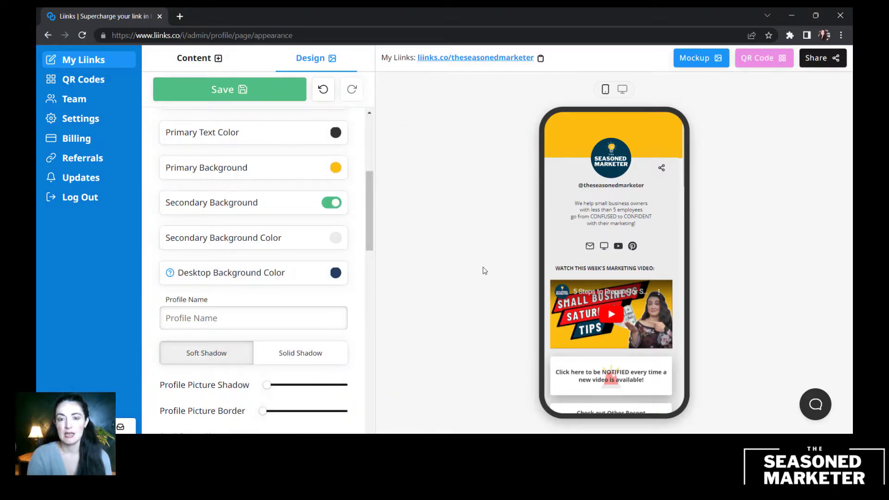
left_click(621, 89)
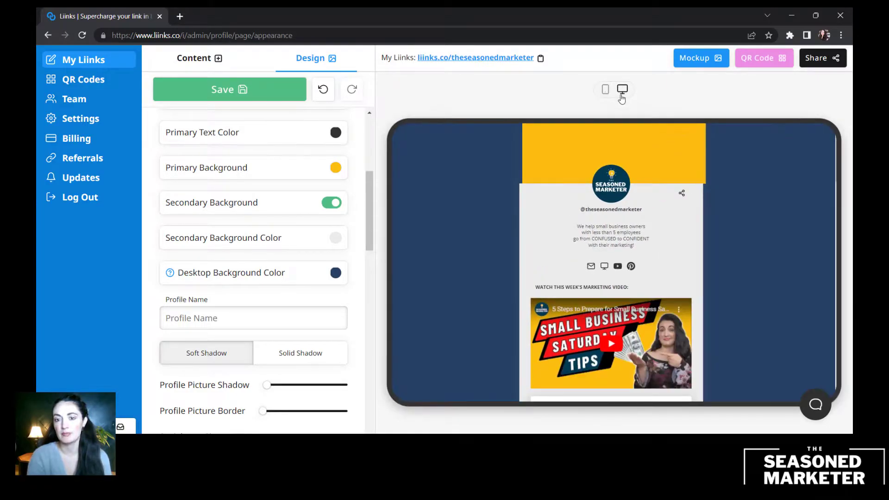
Set the Desktop Background Color back to None
left_click(335, 272)
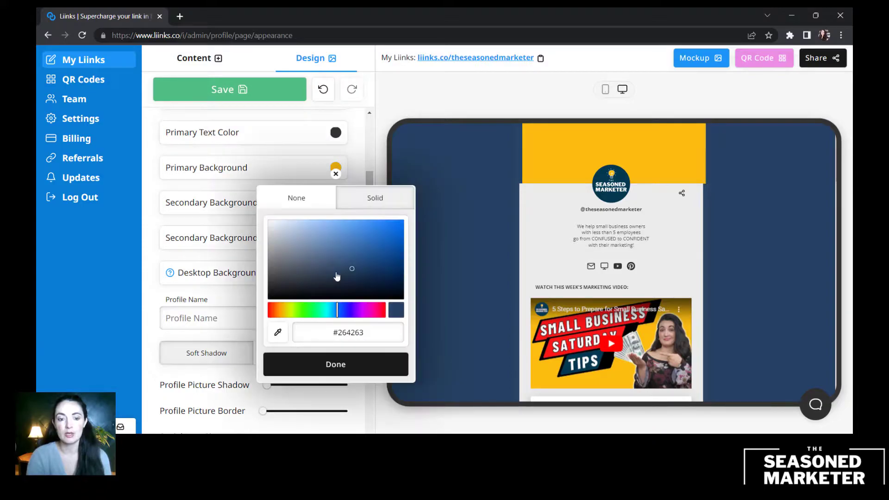
left_click(294, 197)
left_click(327, 341)
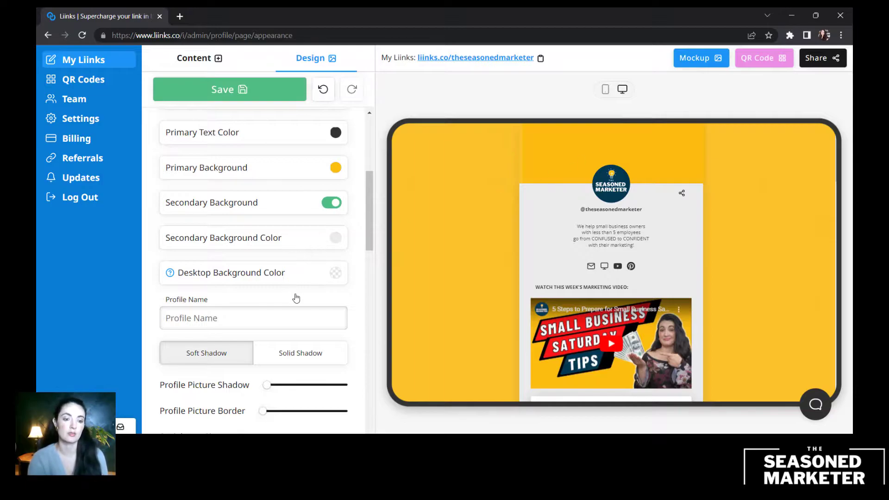
Compare the Solid Shadow and Soft Shadow styles in the mobile preview, ending with Soft Shadow selected
scroll(311, 318, "down", 3)
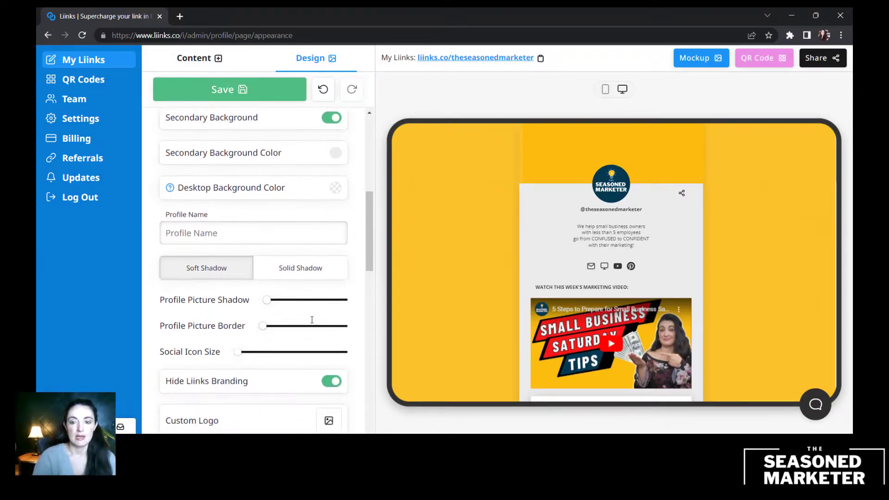
left_click(606, 90)
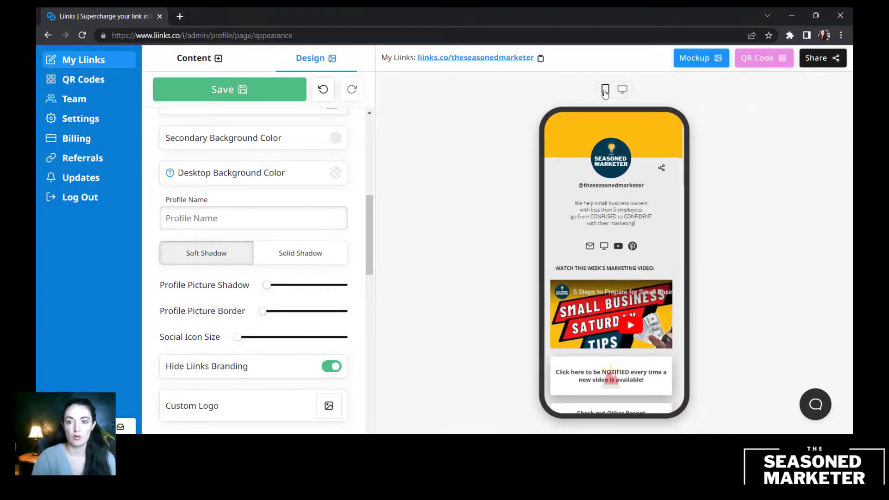
left_click(287, 256)
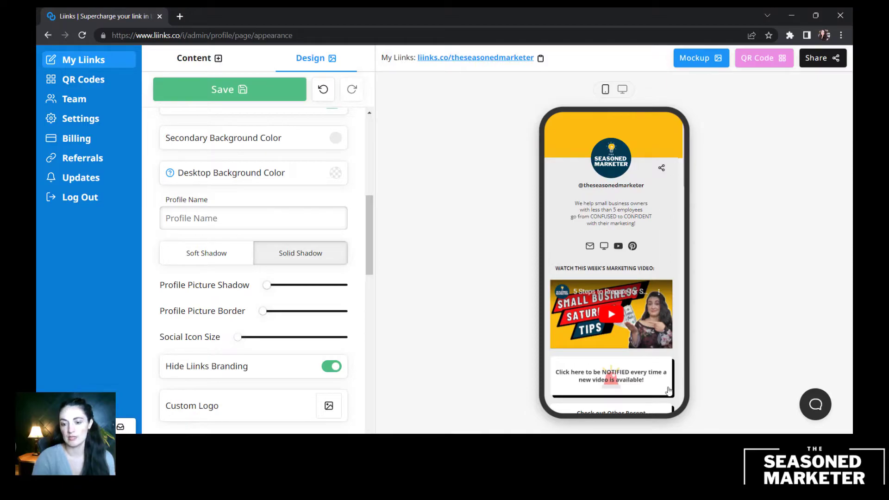
scroll(676, 342, "down", 1)
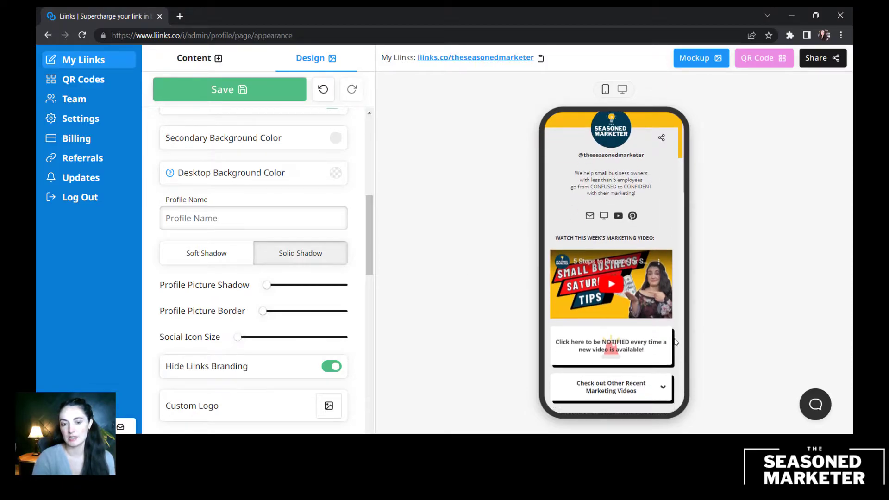
left_click(235, 252)
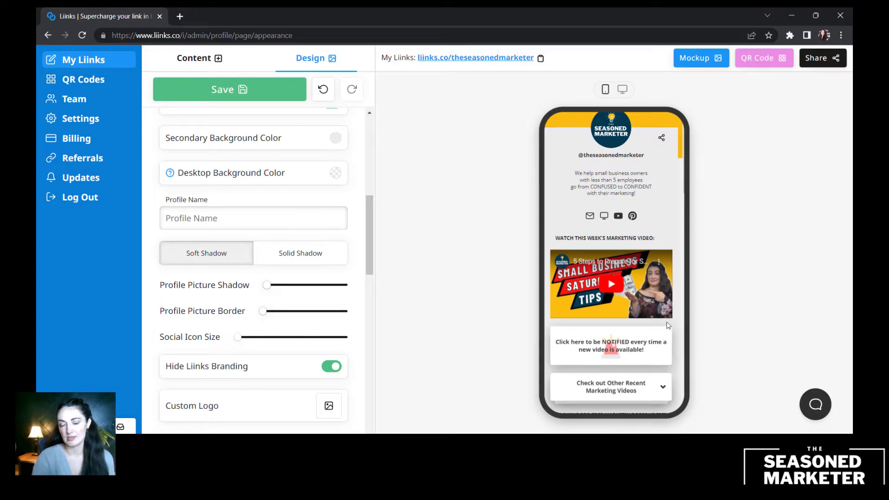
left_click(278, 258)
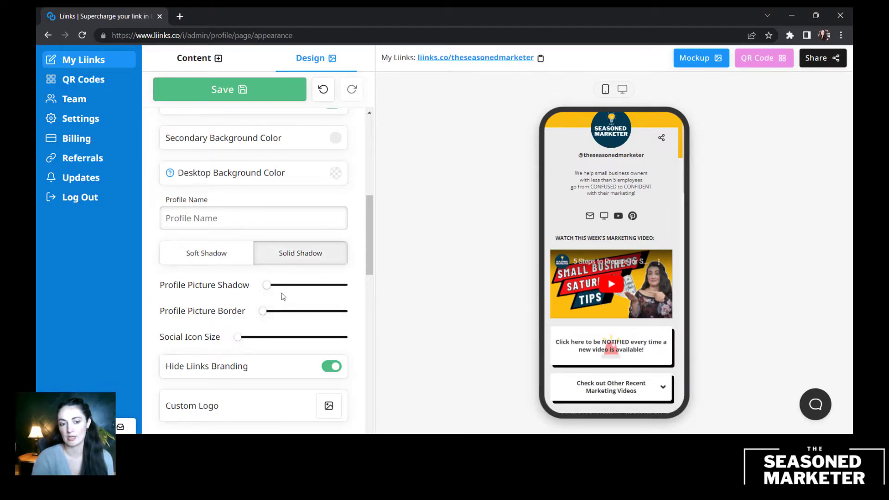
left_click(224, 253)
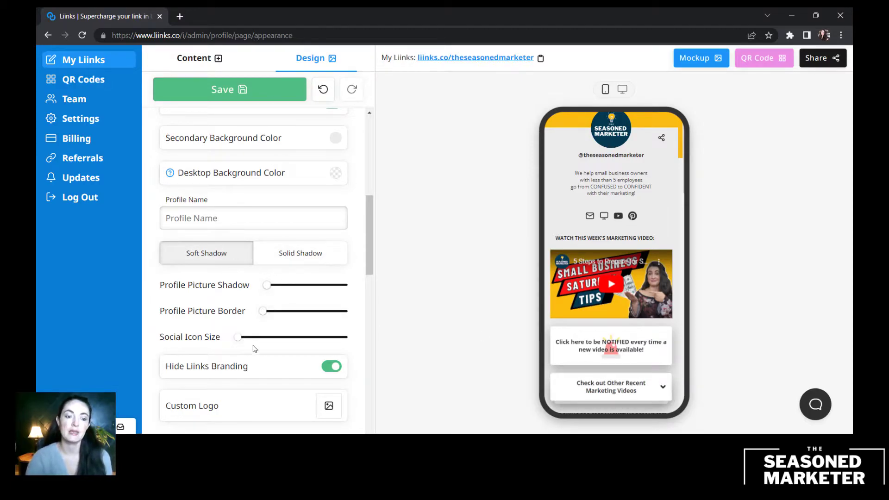
Try each of the four Tactile Cards styles on the page's cards and return the setting to none
scroll(252, 344, "down", 3)
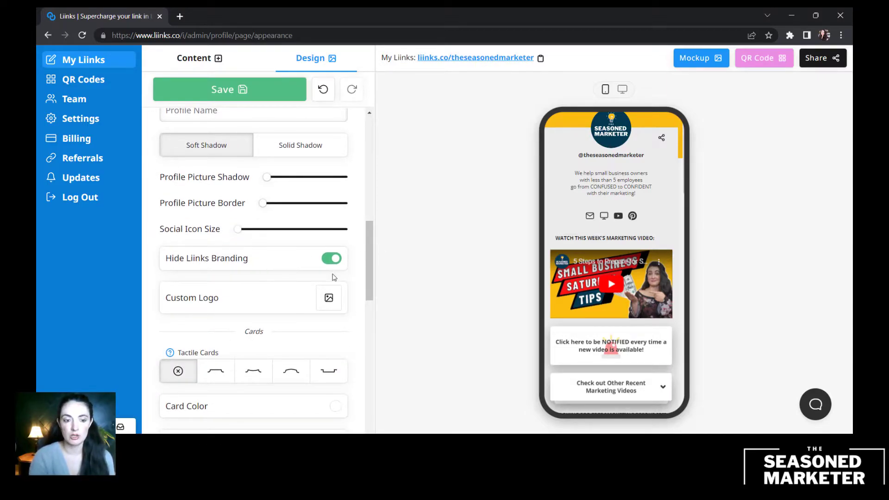
scroll(277, 310, "down", 3)
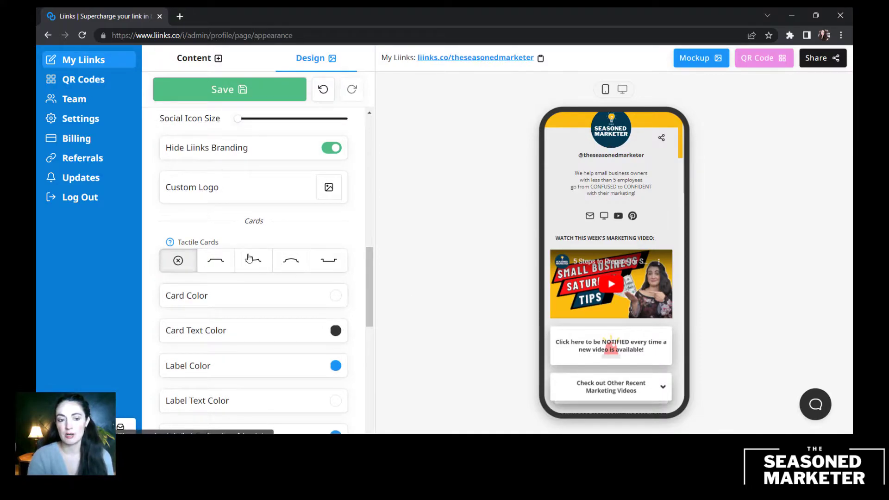
left_click(220, 263)
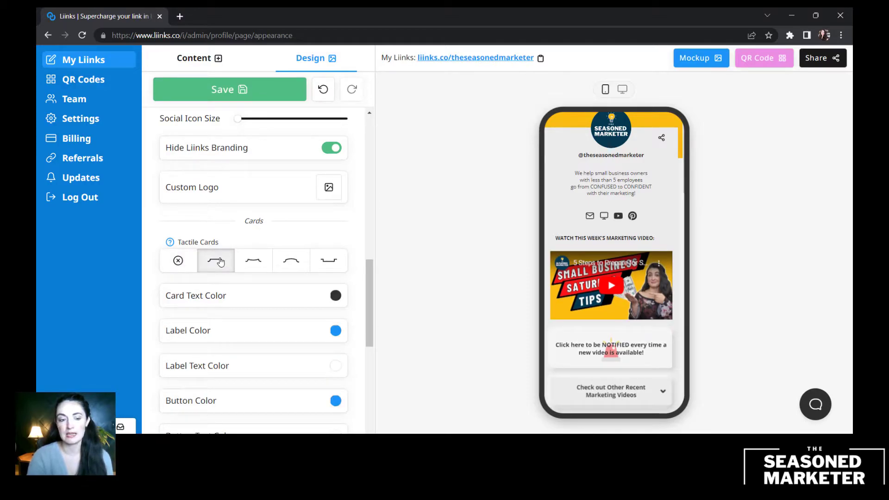
left_click(257, 264)
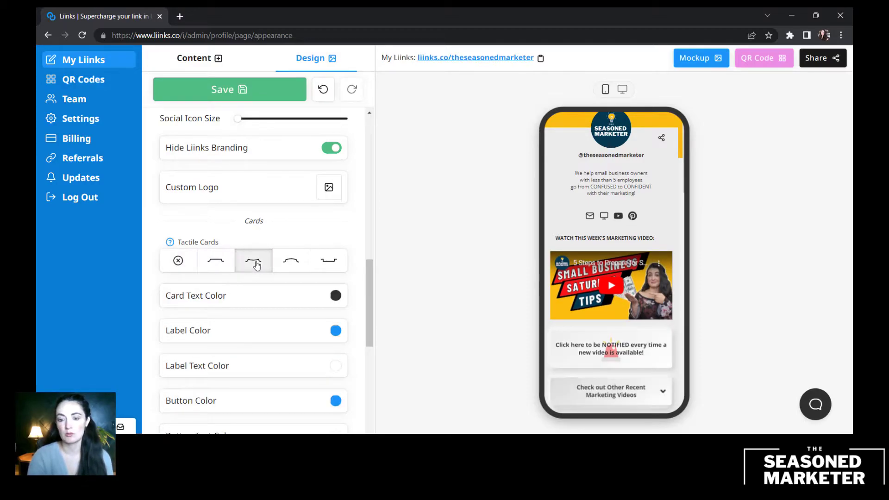
left_click(299, 270)
left_click(330, 269)
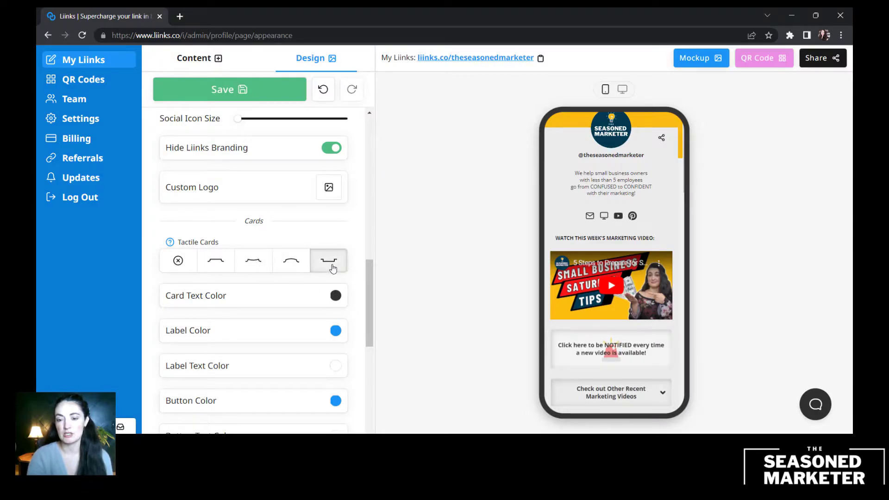
left_click(179, 262)
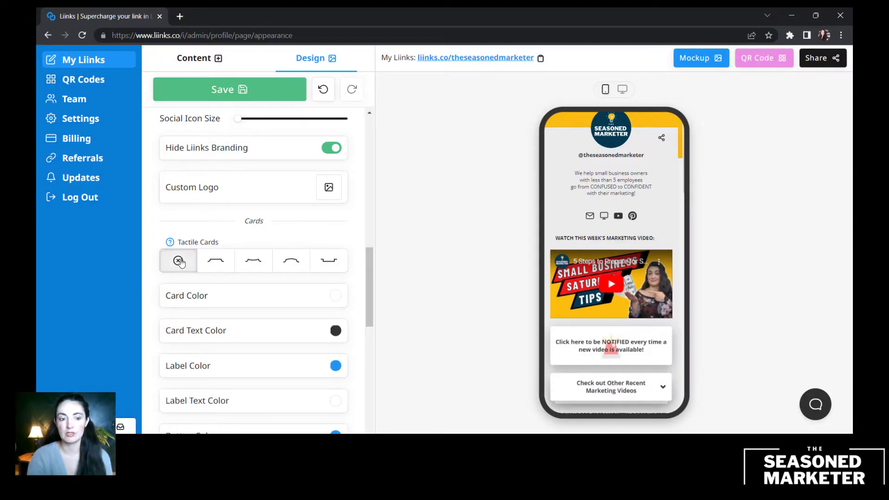
Try Rubik as the page's text font, compare it in the preview, and set the text font back to Open Sans
scroll(318, 308, "down", 3)
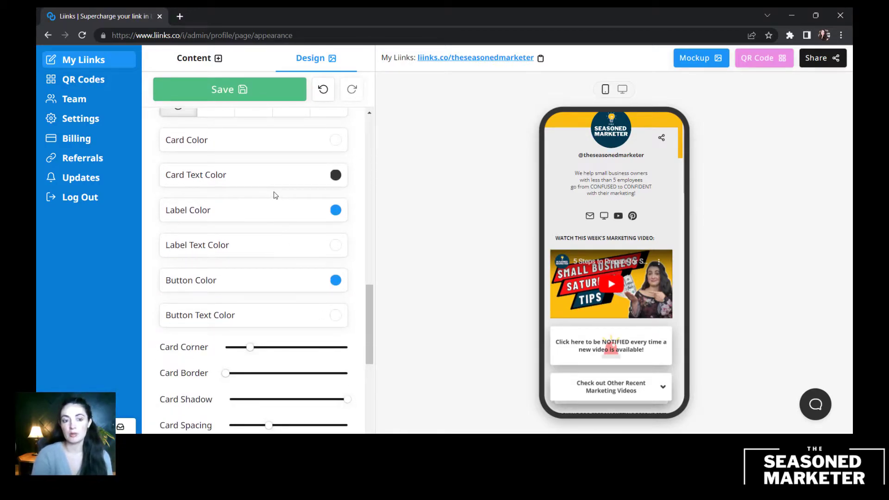
scroll(300, 258, "down", 4)
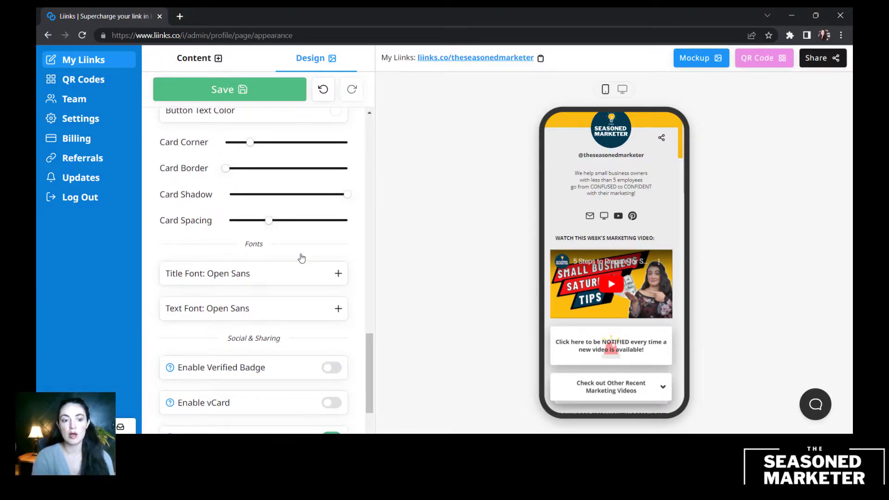
scroll(302, 258, "down", 1)
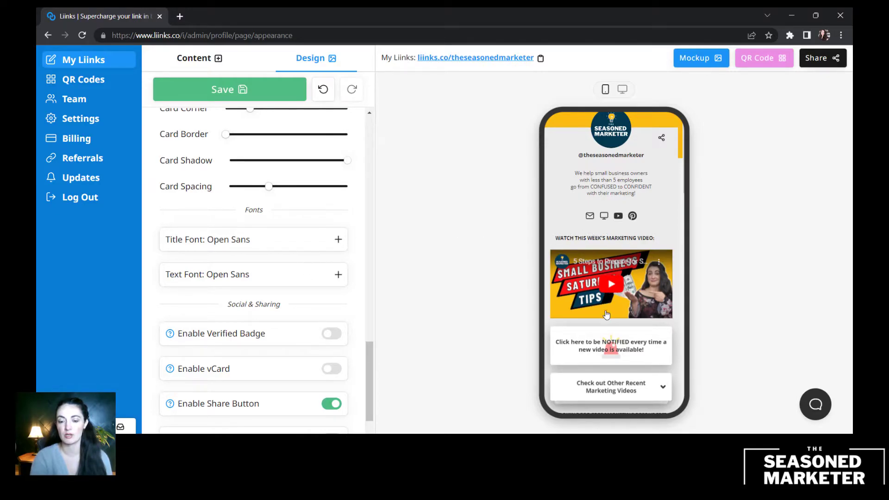
scroll(574, 299, "down", 3)
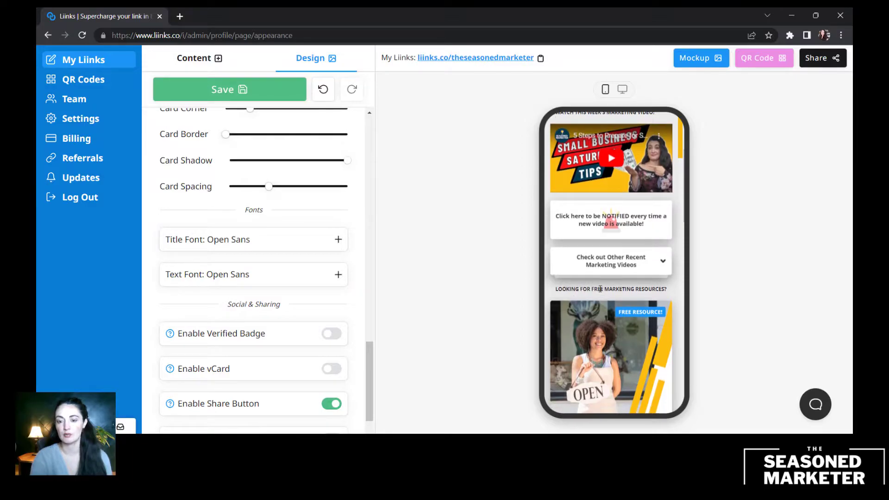
left_click(242, 278)
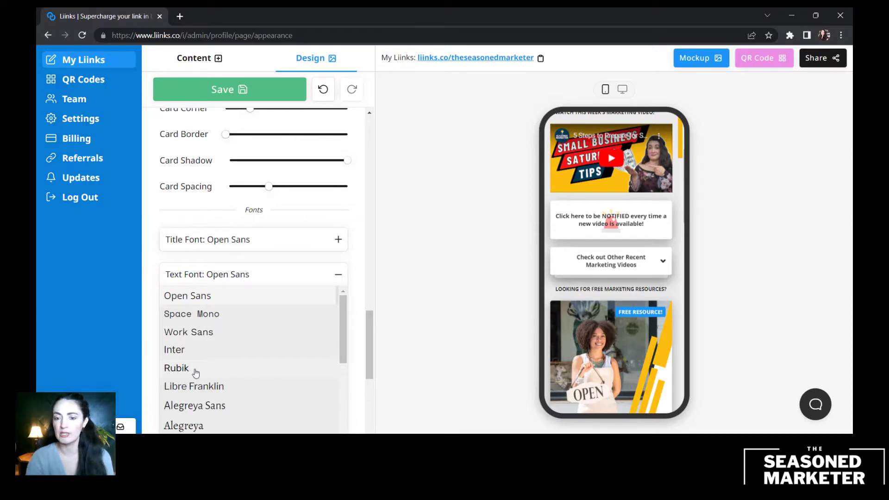
left_click(194, 371)
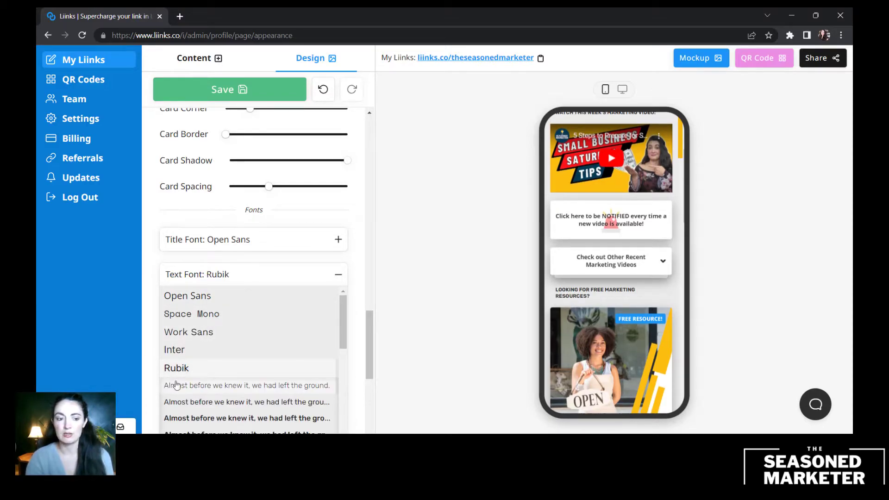
scroll(214, 324, "up", 2)
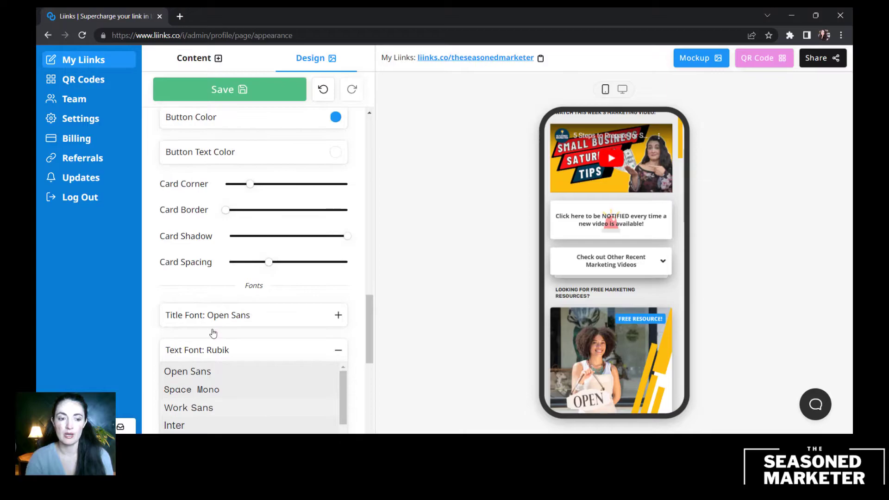
left_click(202, 378)
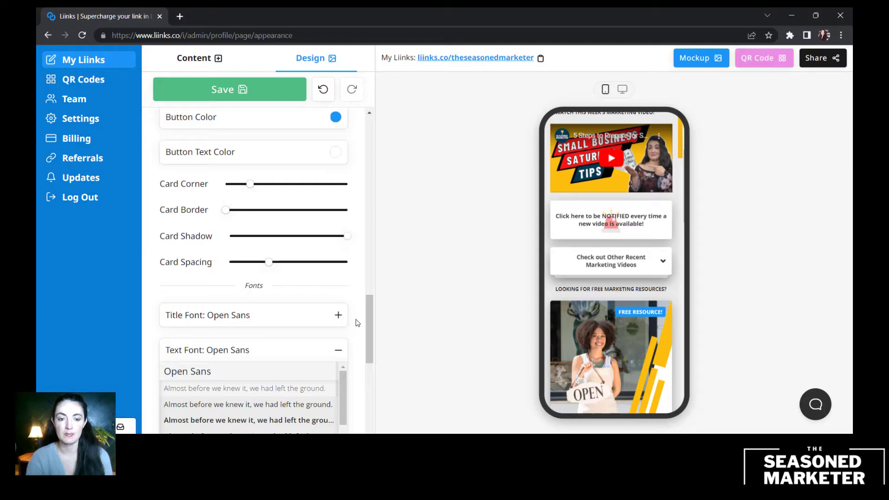
Look over the Open Sans text style variants and the Social & Sharing options below them
scroll(355, 330, "down", 2)
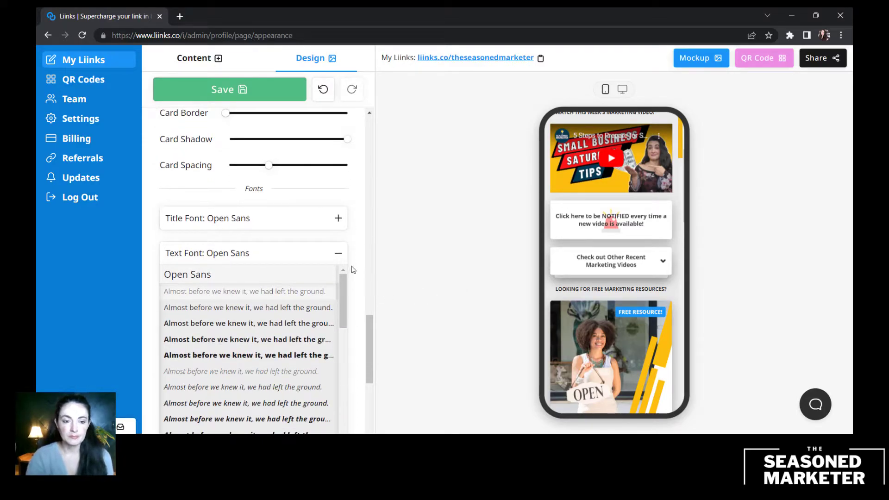
scroll(354, 315, "down", 3)
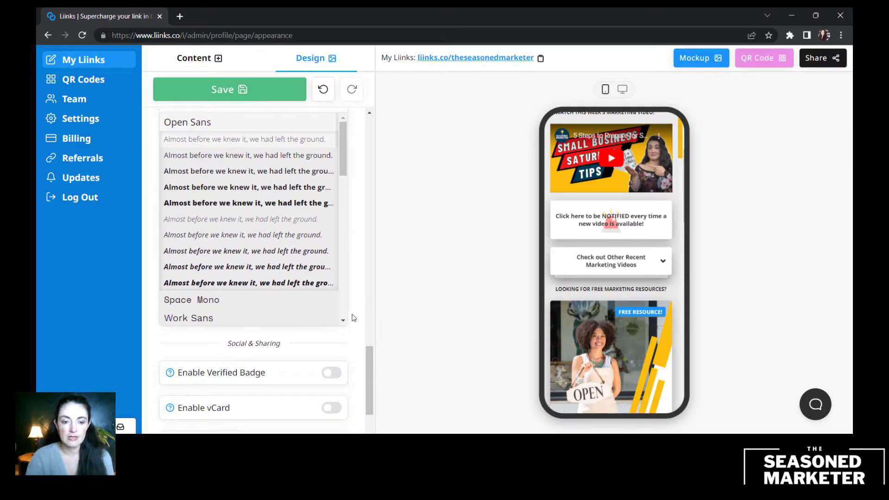
scroll(353, 316, "down", 2)
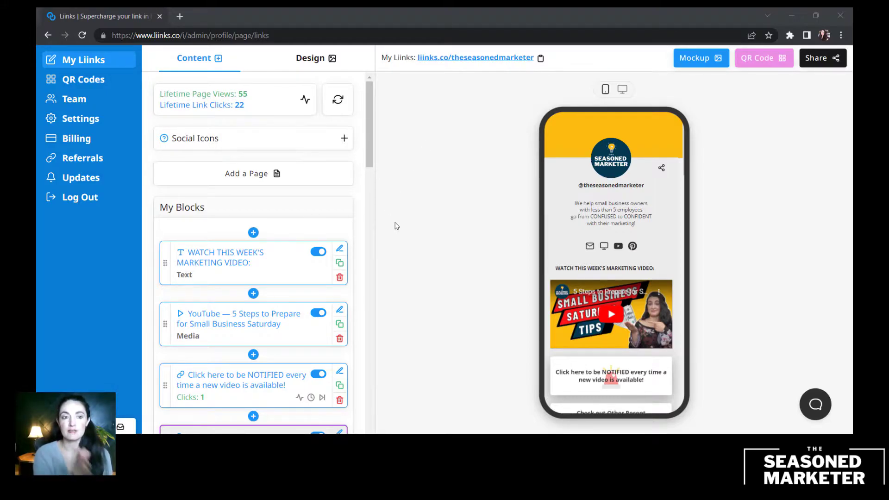
Compare the page's desktop and mobile previews, and look over the block types that can be added above the first block
scroll(271, 216, "down", 3)
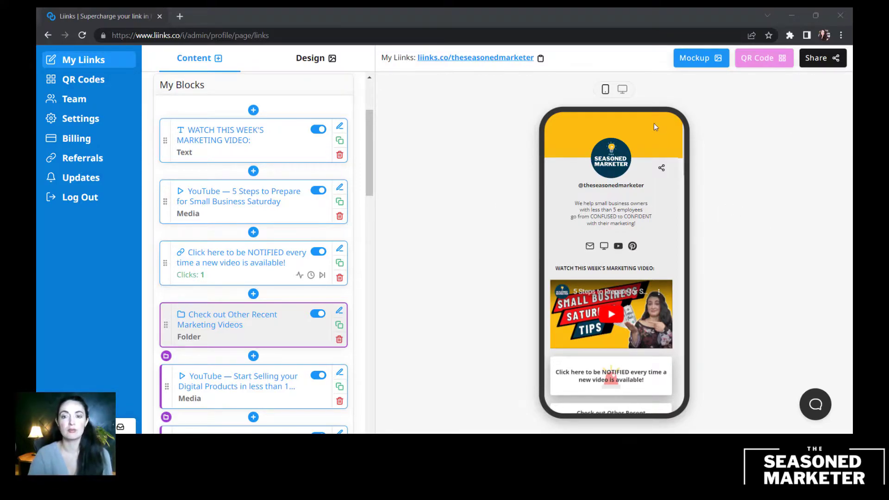
left_click(622, 93)
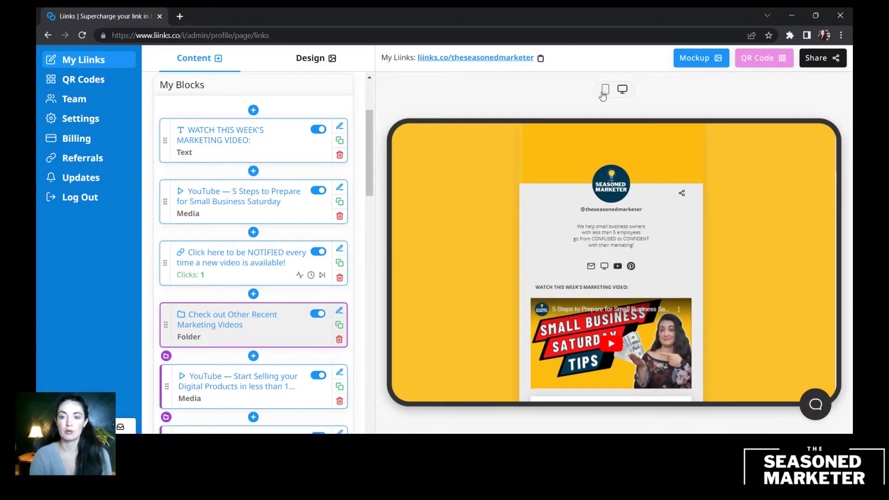
left_click(605, 90)
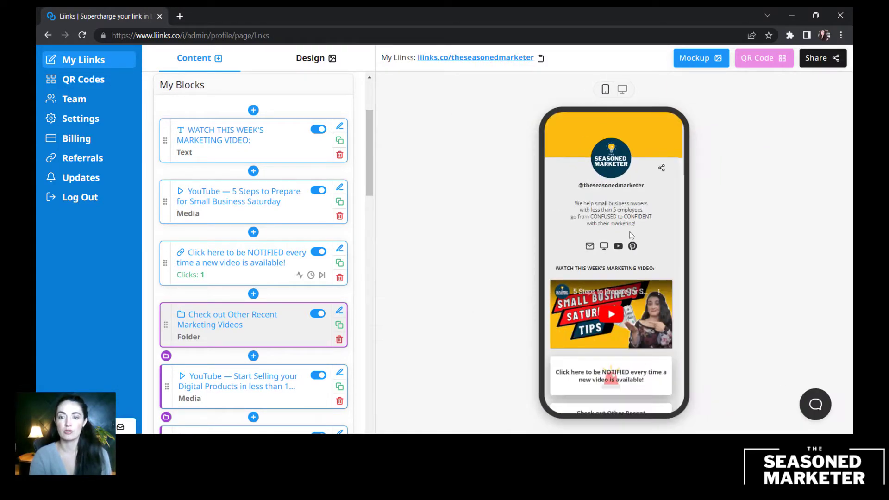
left_click(253, 111)
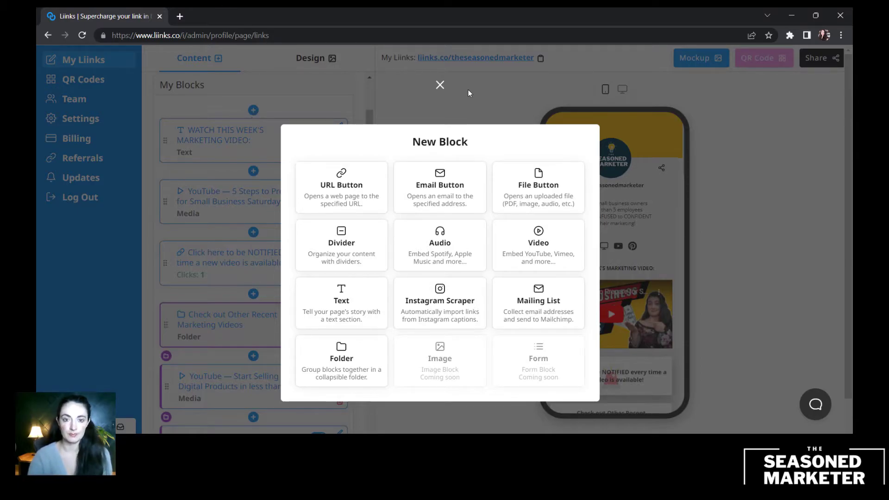
left_click(440, 84)
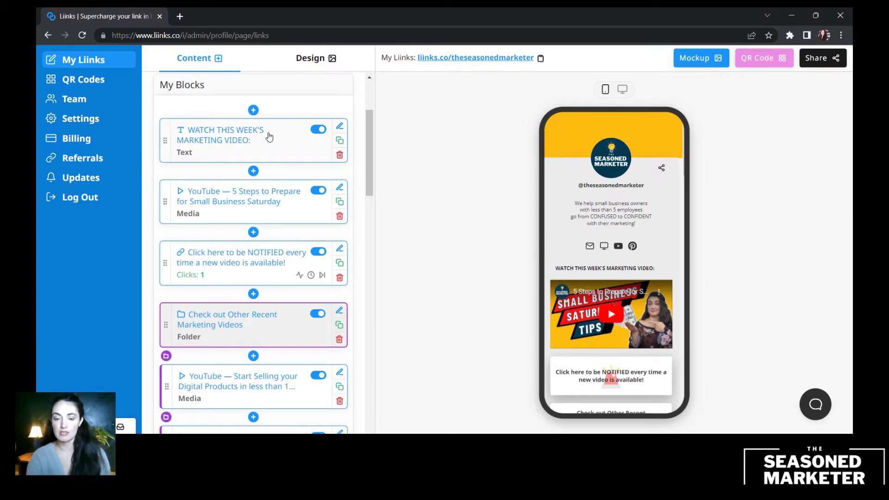
Underline the whole "WATCH THIS WEEK'S MARKETING VIDEO:" text block and save it
left_click(324, 130)
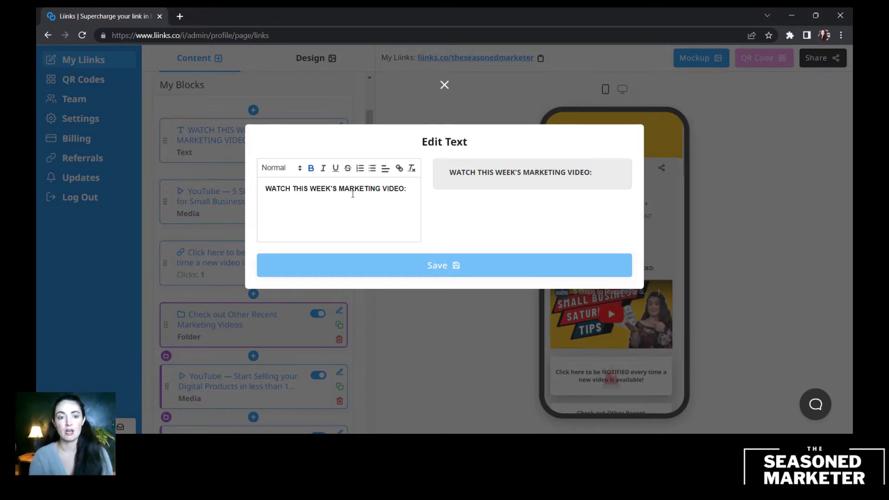
key("ctrl+a")
left_click(336, 170)
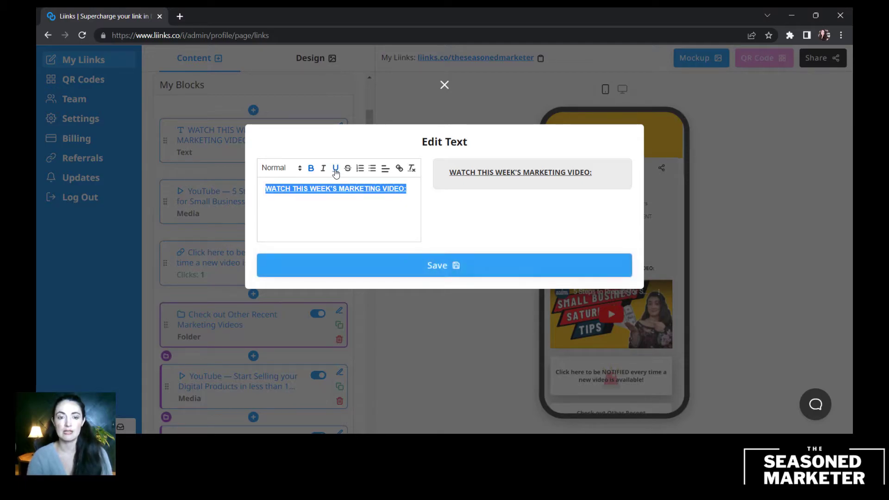
left_click(402, 265)
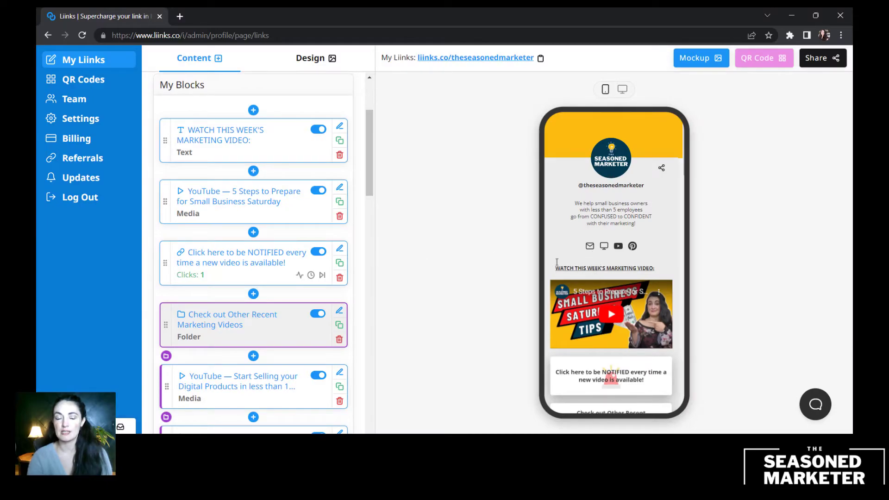
Remove the underline from the "WATCH THIS WEEK'S MARKETING VIDEO:" text and save the block
left_click(339, 126)
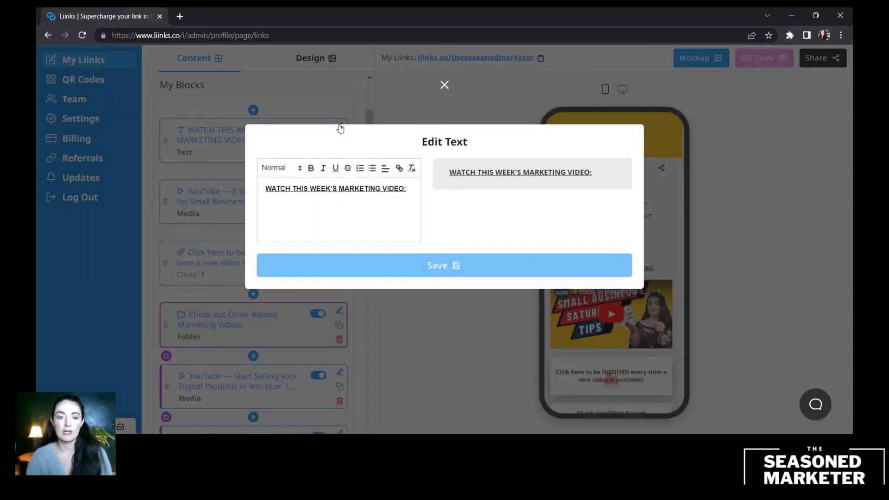
double_click(362, 189)
triple_click(363, 188)
left_click(335, 168)
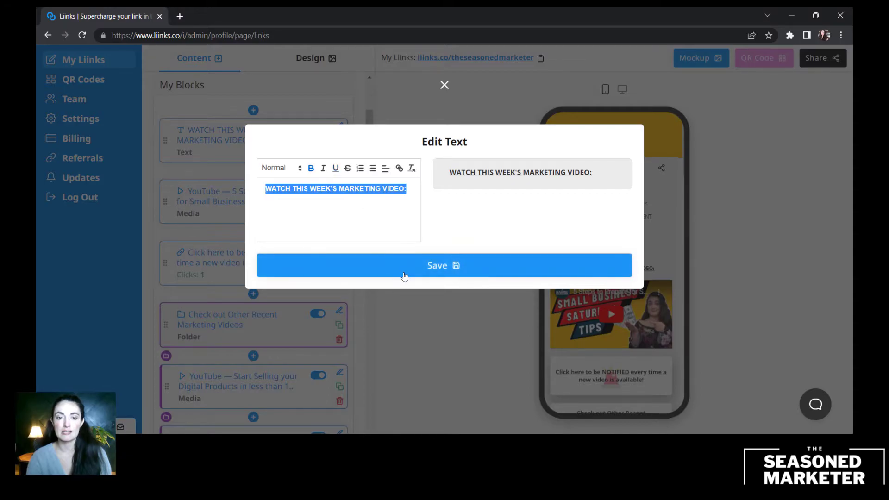
left_click(400, 271)
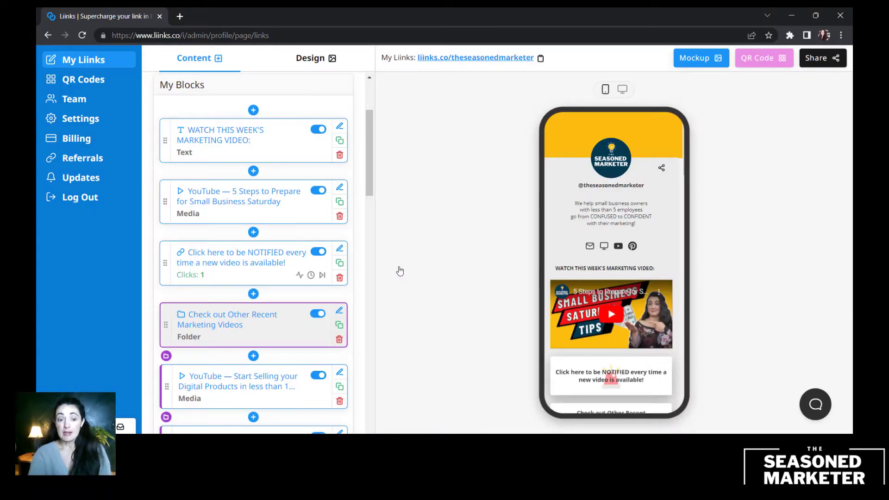
View the Video option among the new block types and inspect the link embedded in the "5 Steps to Prepare for Small Business Saturday" block
left_click(253, 172)
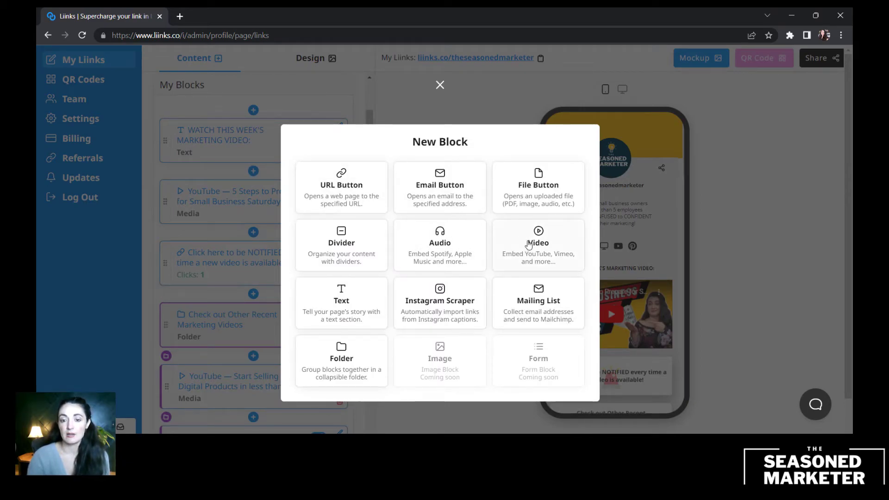
left_click(440, 85)
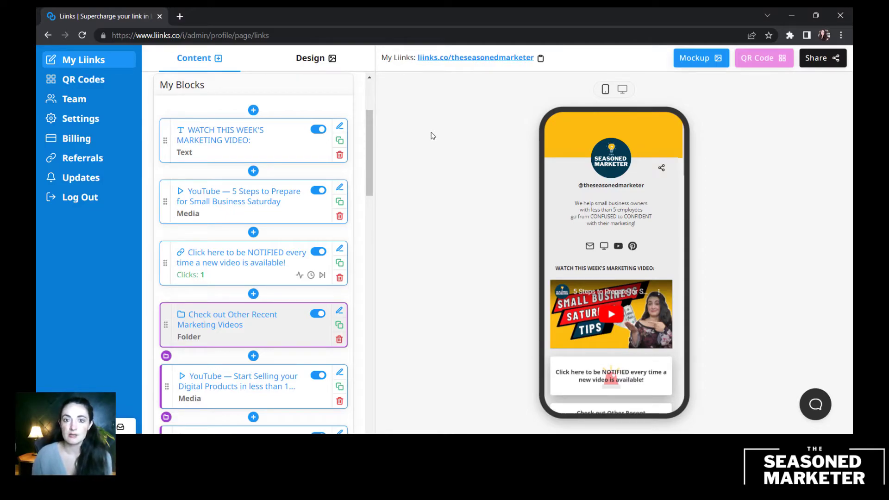
left_click(340, 188)
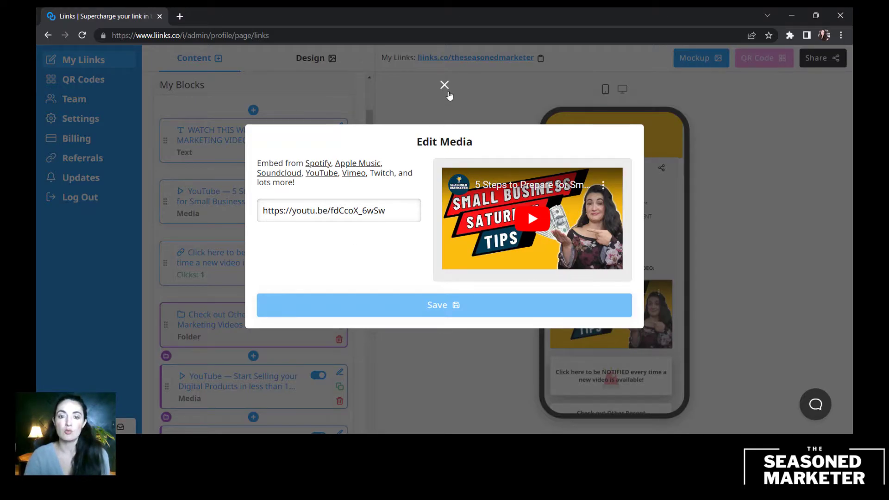
left_click(445, 86)
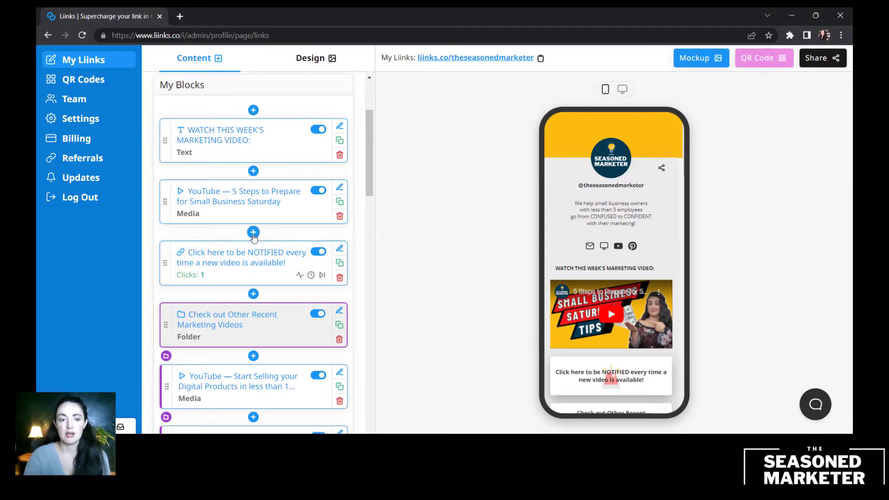
Inspect the settings of the "Click here to be NOTIFIED" button, reading its full YouTube URL to the end, and close them unchanged
left_click(340, 250)
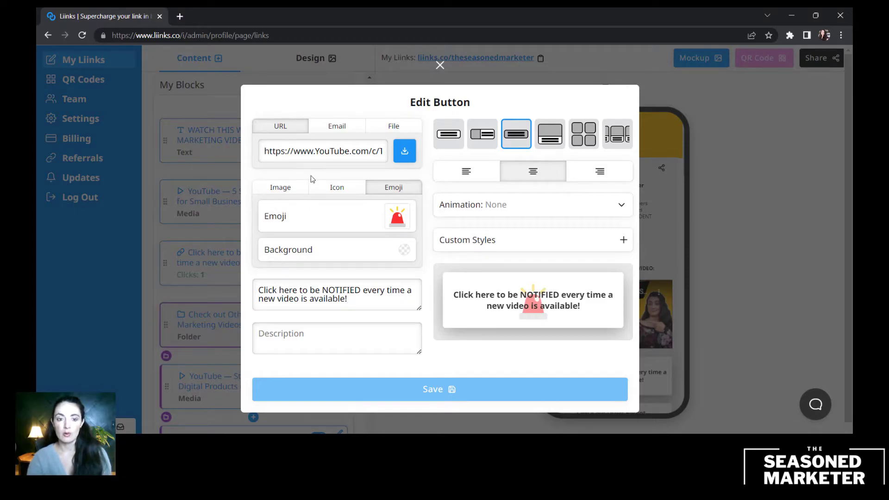
left_click(324, 151)
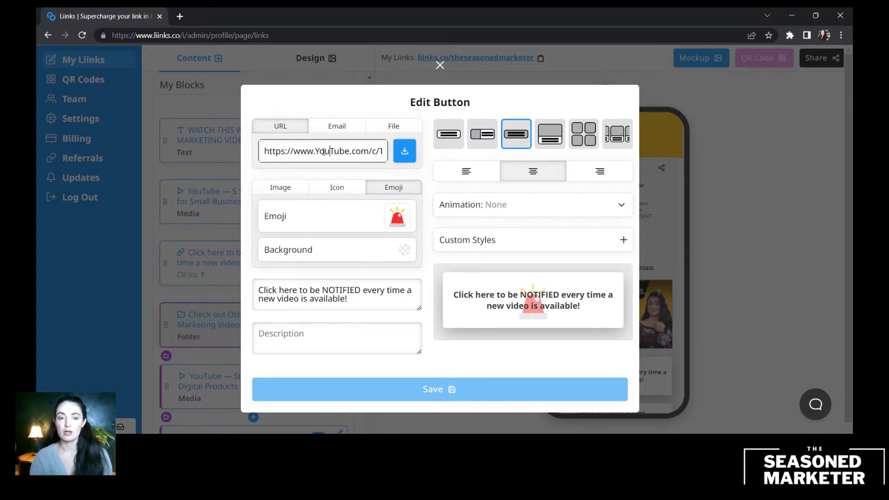
key("Right")
key("Right")
key("Right")
key("Right")
key("Right")
key("Right")
key("Right")
key("Right")
key("Right")
key("Right")
key("Right")
key("Right")
key("Right")
key("Right")
key("Right")
key("Right")
key("Right")
key("Right")
key("Right")
key("Right")
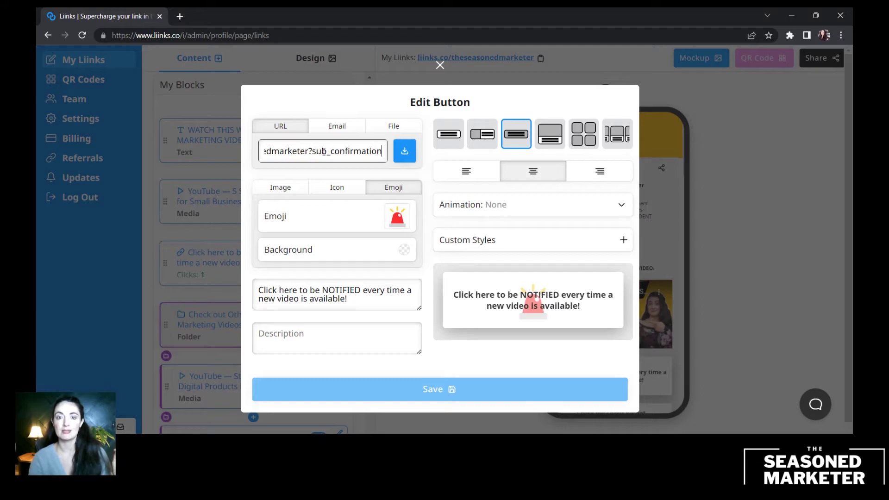
key("Right")
key("Right")
key("Right")
key("Right")
key("Right")
key("Right")
key("Right")
key("Right")
key("Right")
key("Right")
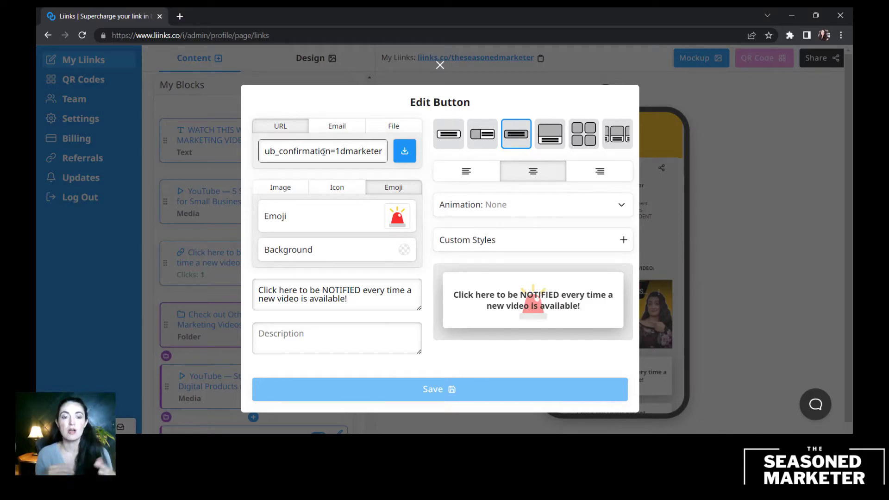
left_click(440, 65)
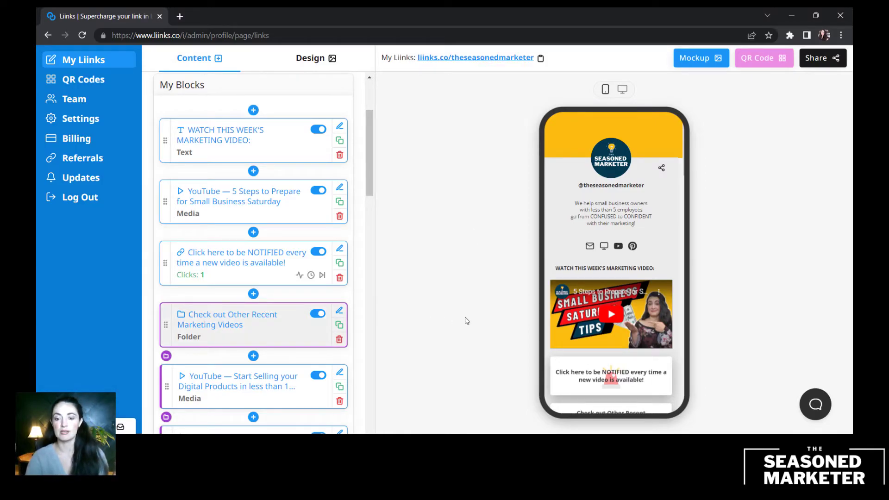
Collapse and expand the "Check out Other Recent Marketing Videos" folder in the mobile preview to view its videos, leaving it collapsed
scroll(649, 309, "down", 3)
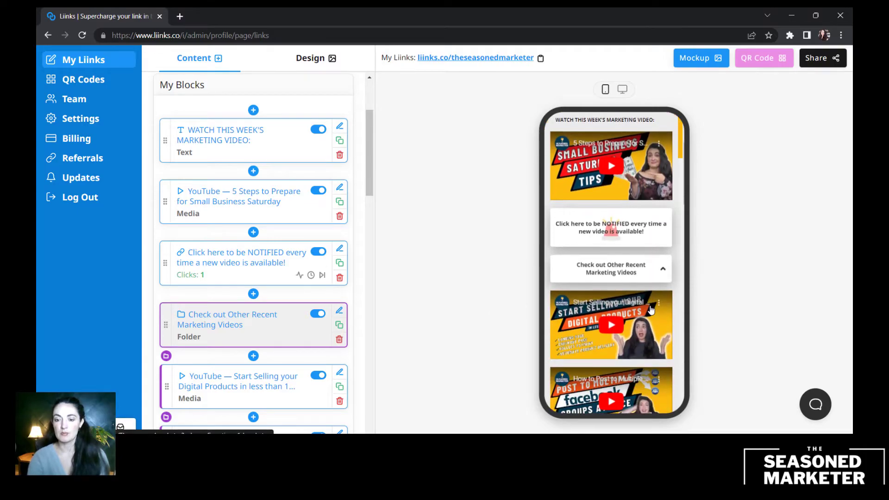
scroll(651, 310, "down", 1)
left_click(635, 240)
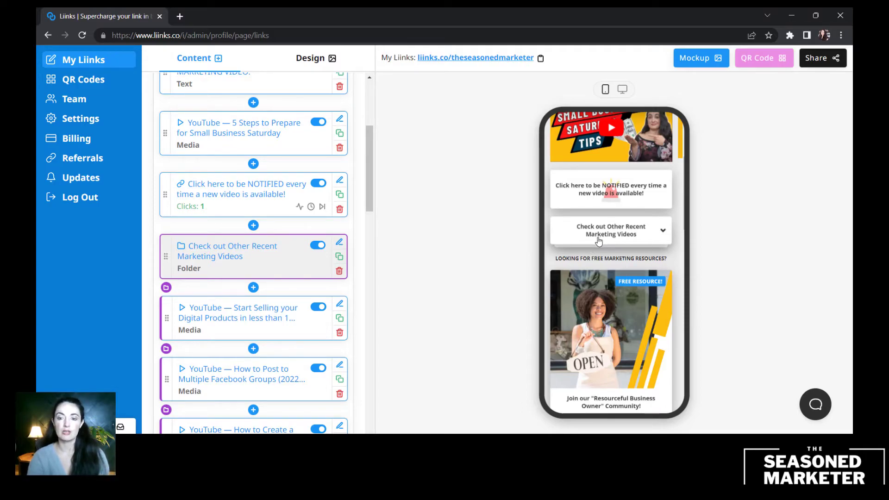
left_click(664, 233)
scroll(665, 295, "down", 1)
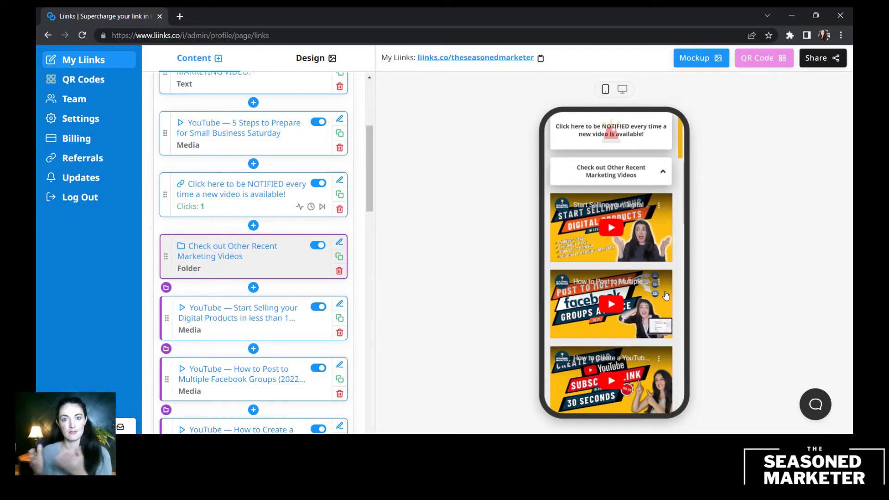
scroll(666, 295, "down", 1)
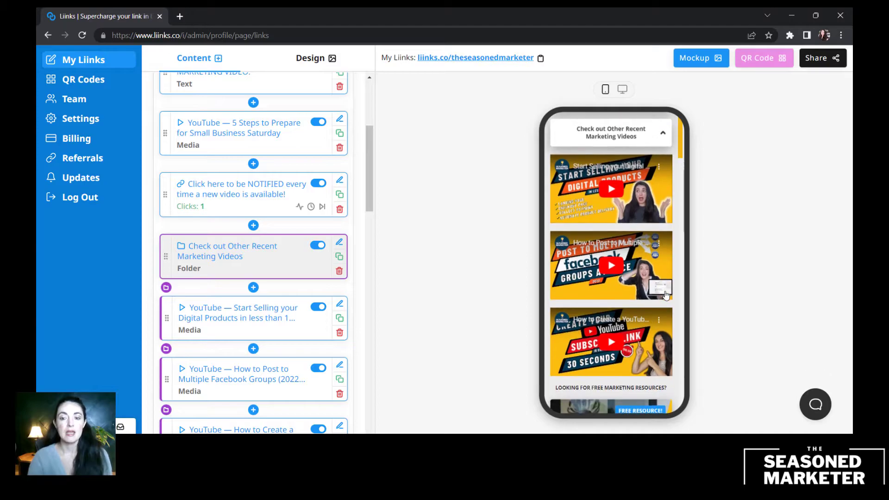
scroll(666, 295, "up", 1)
left_click(663, 182)
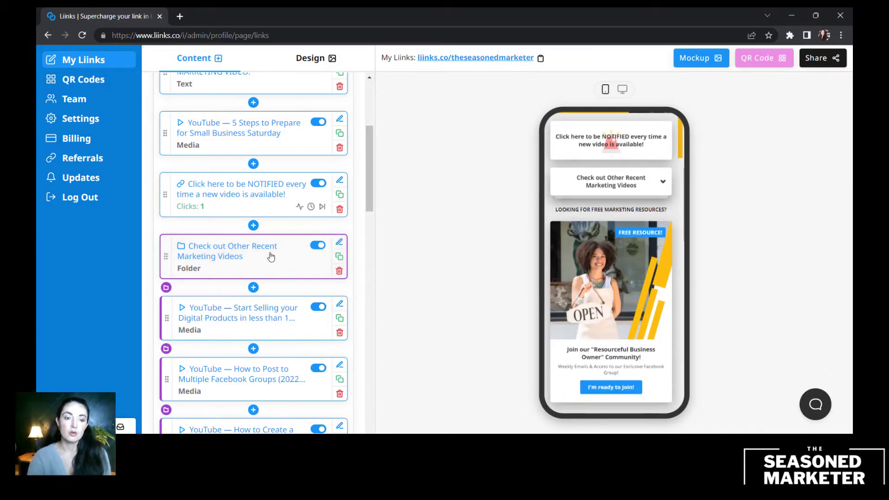
View the New Folder form without creating a folder, and check the block types available for adding inside the marketing videos folder
left_click(253, 226)
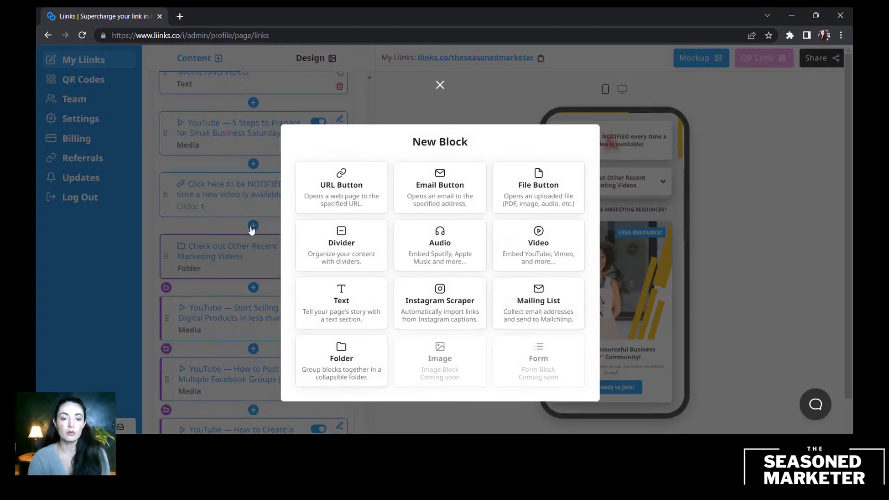
left_click(351, 352)
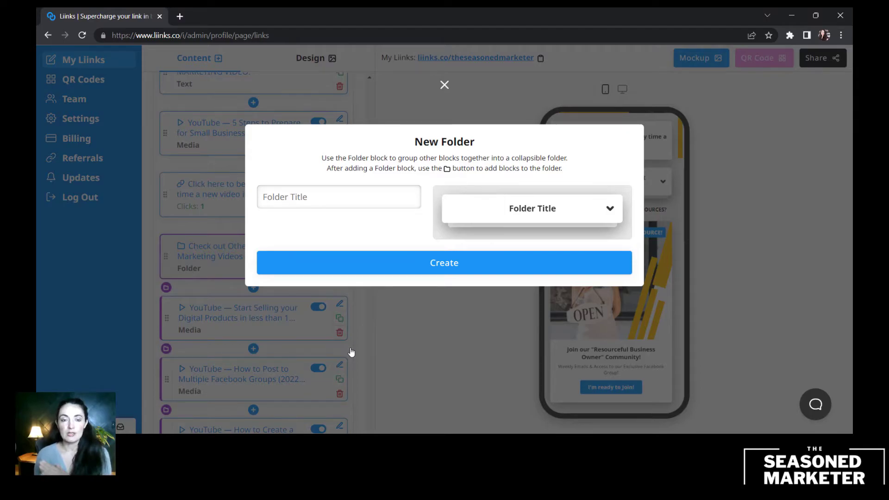
left_click(444, 85)
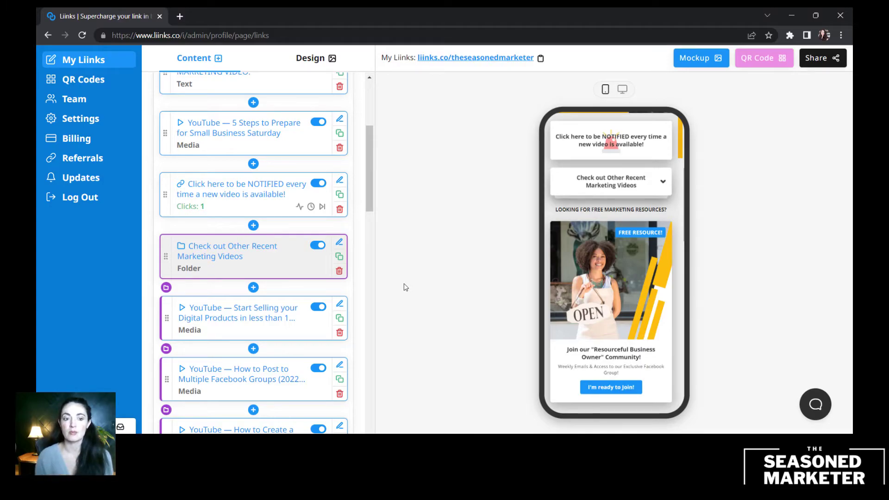
left_click(253, 287)
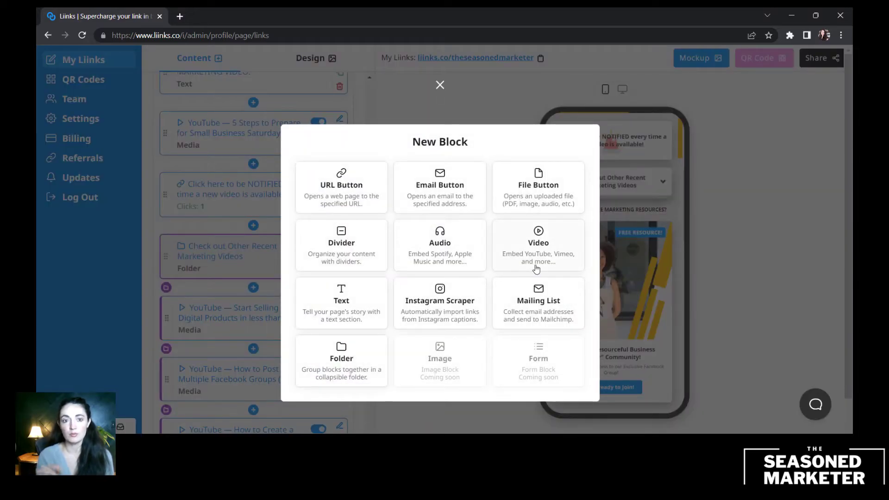
left_click(440, 86)
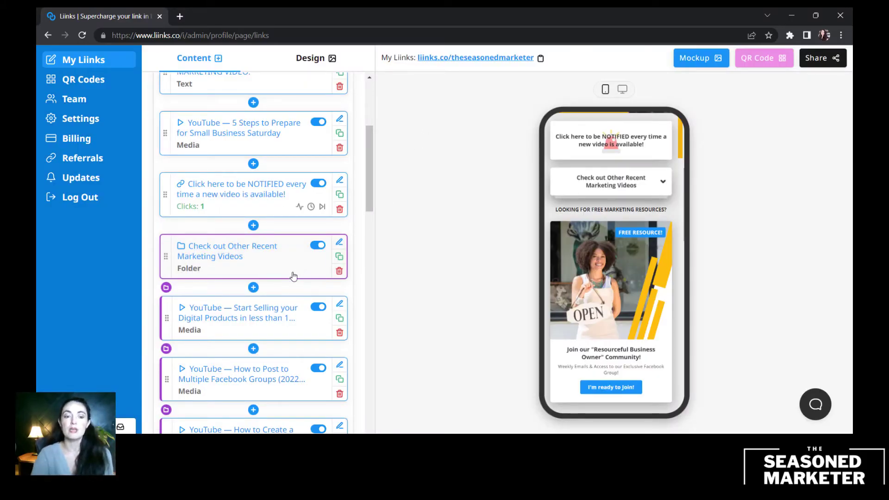
Compare the marketing videos folder in the preview with its blocks in the list, and look over the blocks below the folder
scroll(293, 276, "down", 3)
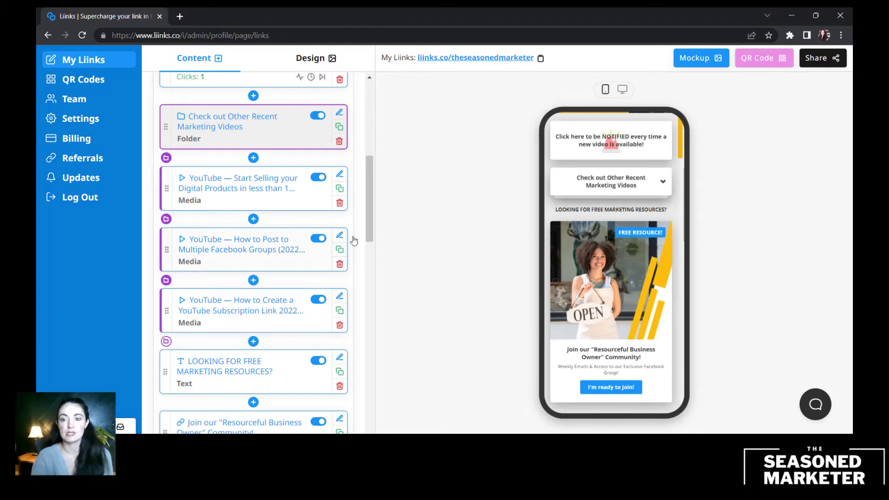
left_click(615, 188)
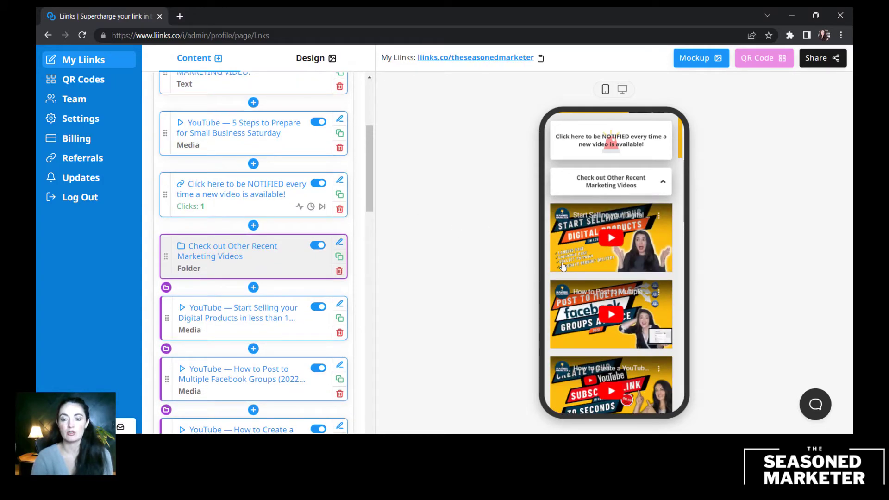
scroll(563, 266, "down", 5)
scroll(563, 267, "up", 1)
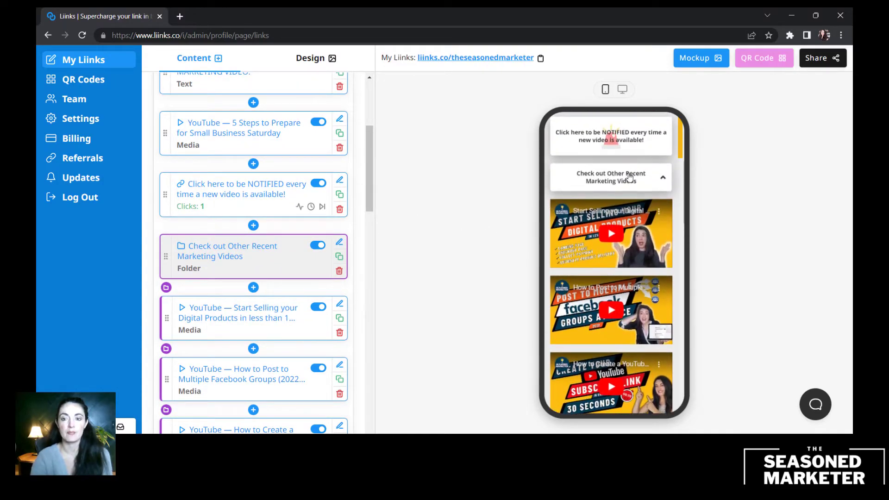
scroll(326, 277, "down", 3)
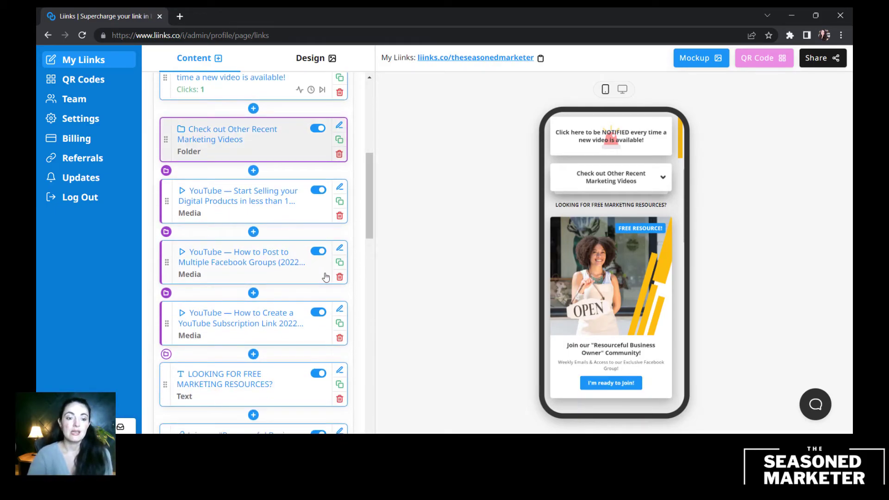
scroll(326, 277, "down", 5)
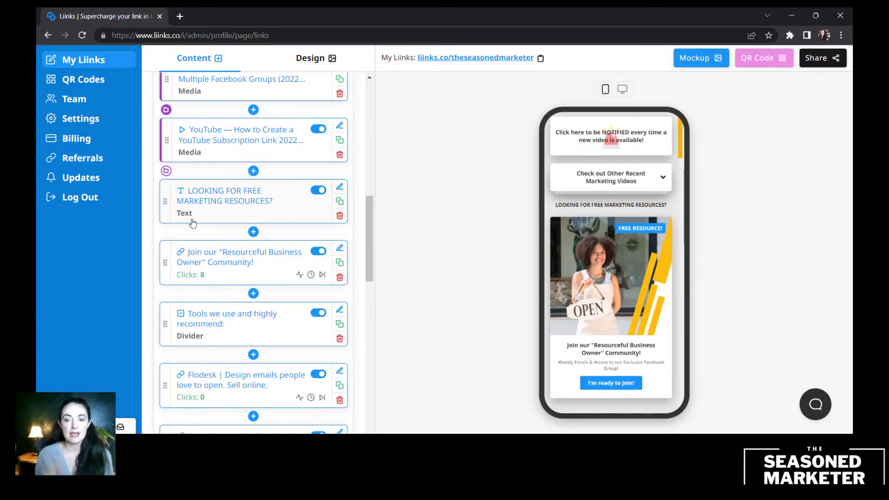
Open the settings of the "Join our 'Resourceful Business Owner' Community!" button and look over its image, text, button and label fields
scroll(193, 223, "down", 1)
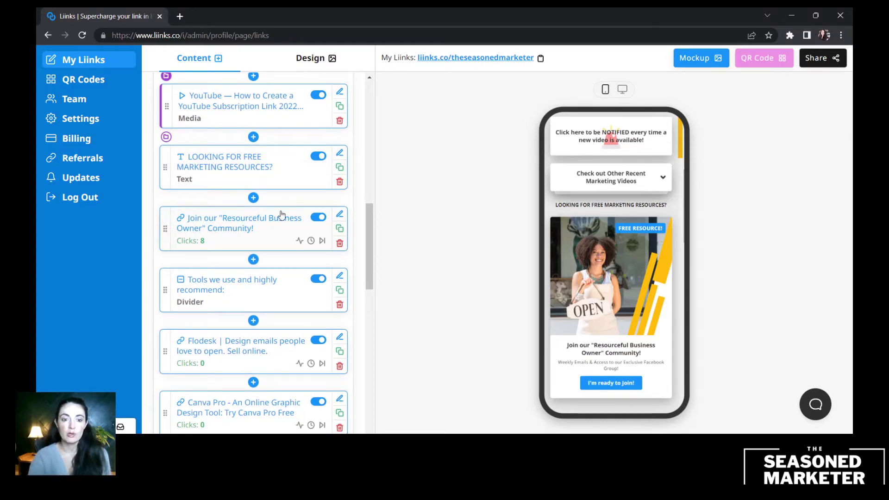
left_click(339, 213)
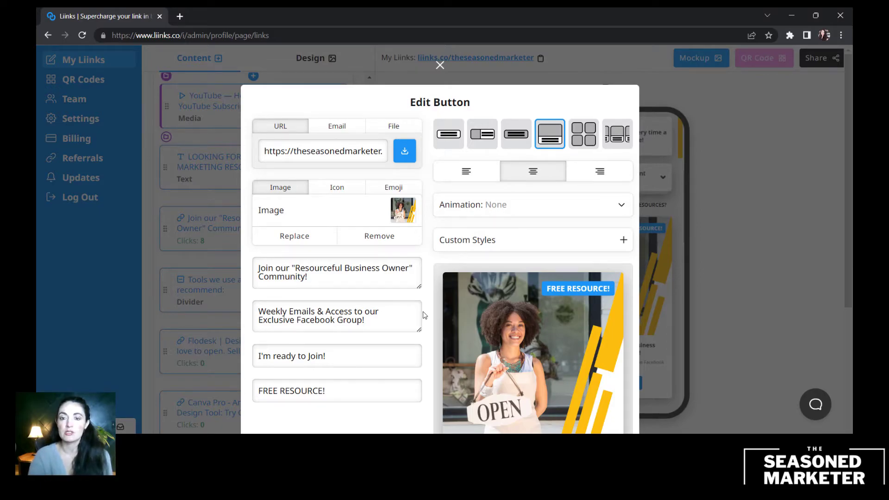
scroll(424, 316, "down", 1)
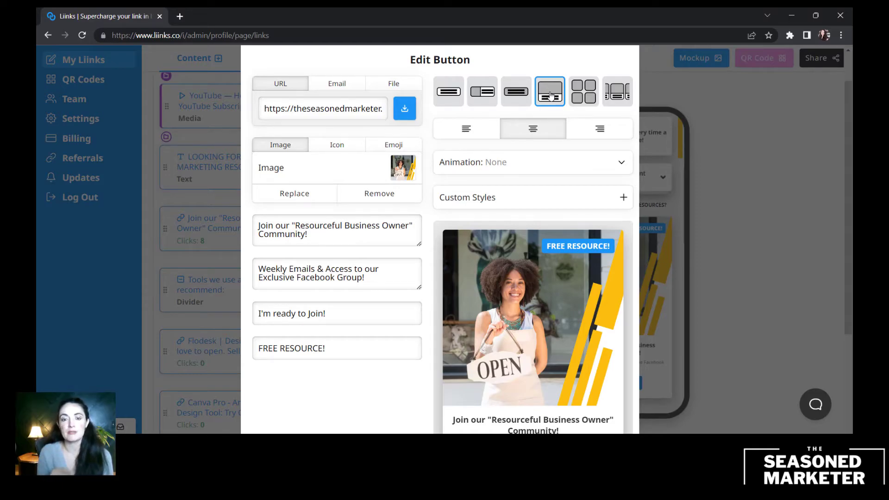
Try the side-image, plain, grid and carousel layouts on the community button, returning it to the large image card layout
left_click(479, 93)
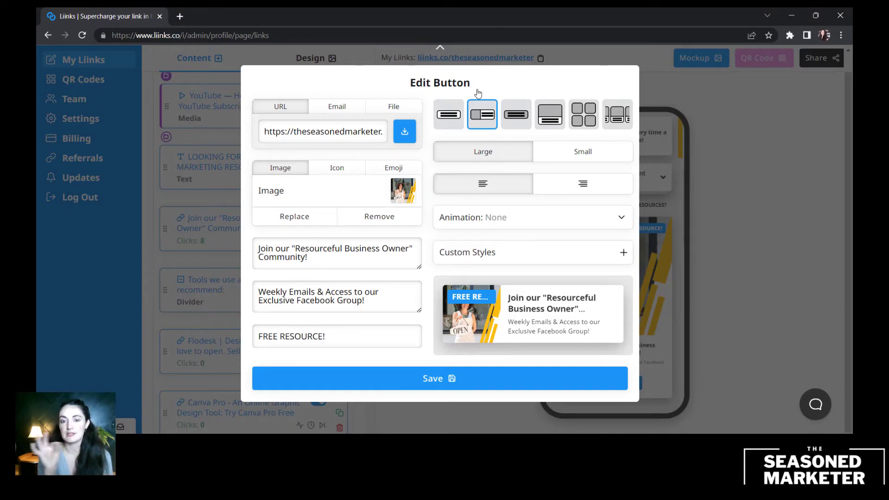
left_click(447, 115)
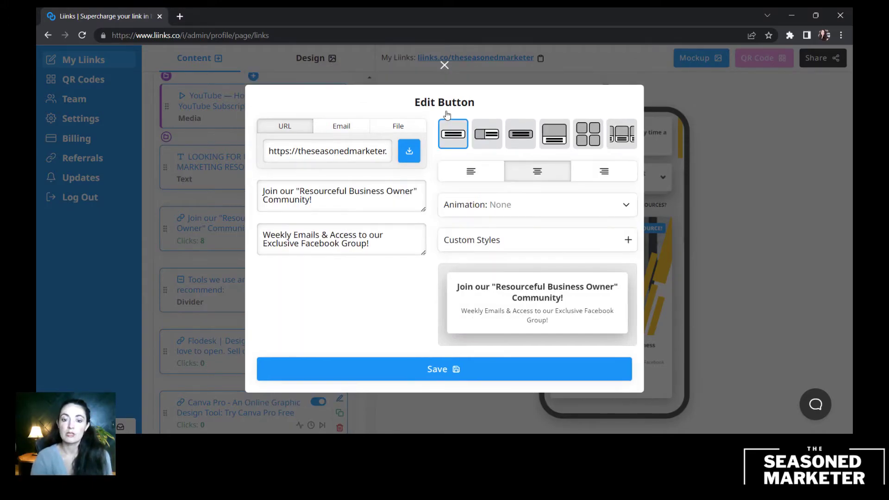
left_click(554, 141)
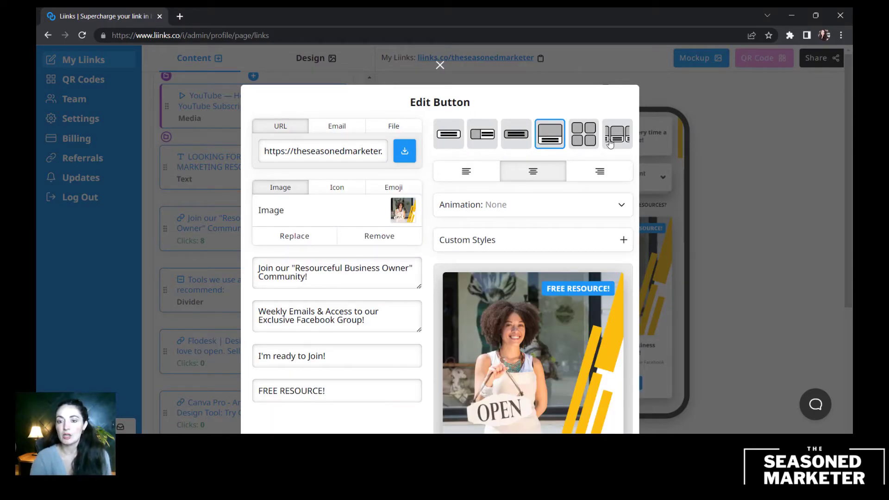
left_click(591, 141)
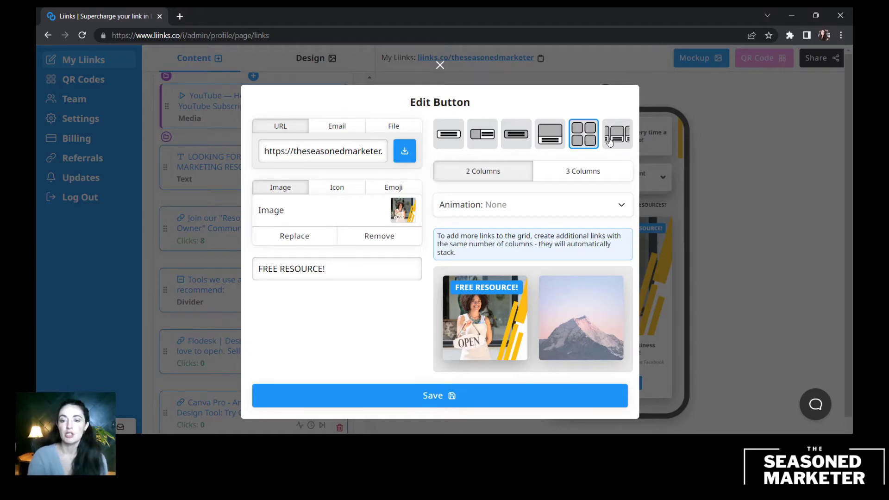
left_click(611, 142)
left_click(550, 134)
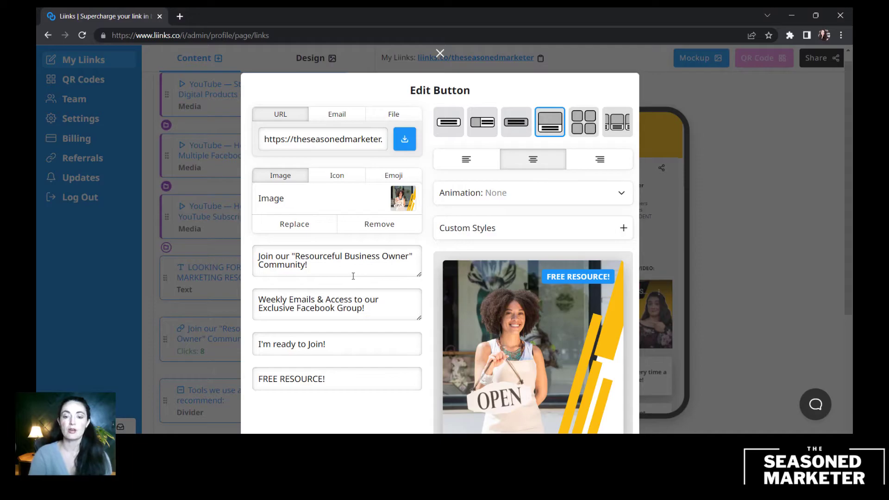
Try "PAID SERVICE" as the community button's label in place of the existing text, and clear the label field
scroll(354, 276, "down", 1)
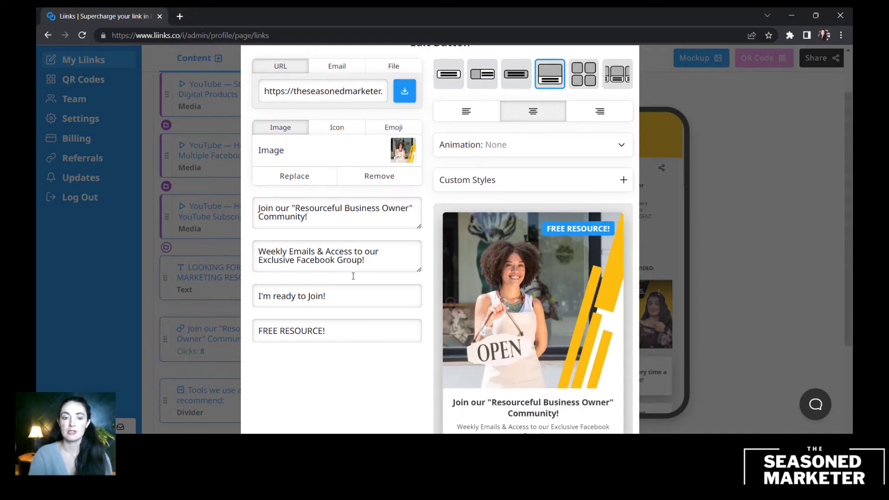
triple_click(298, 336)
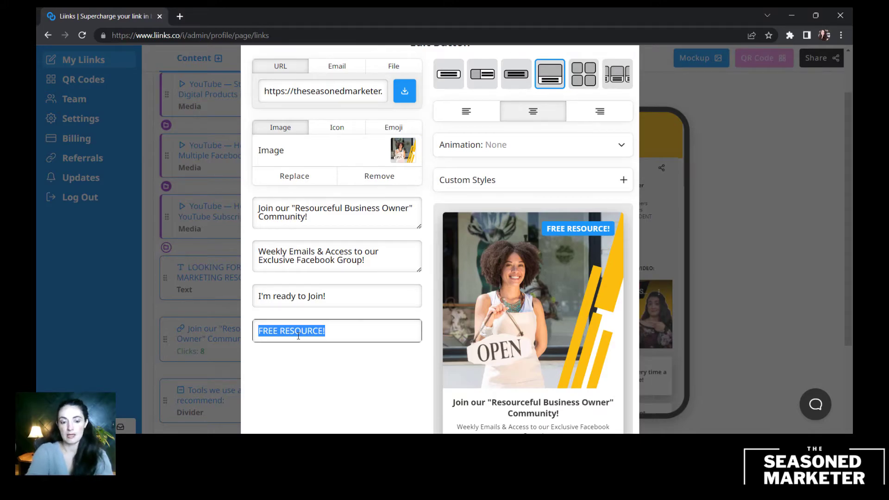
type("PADI")
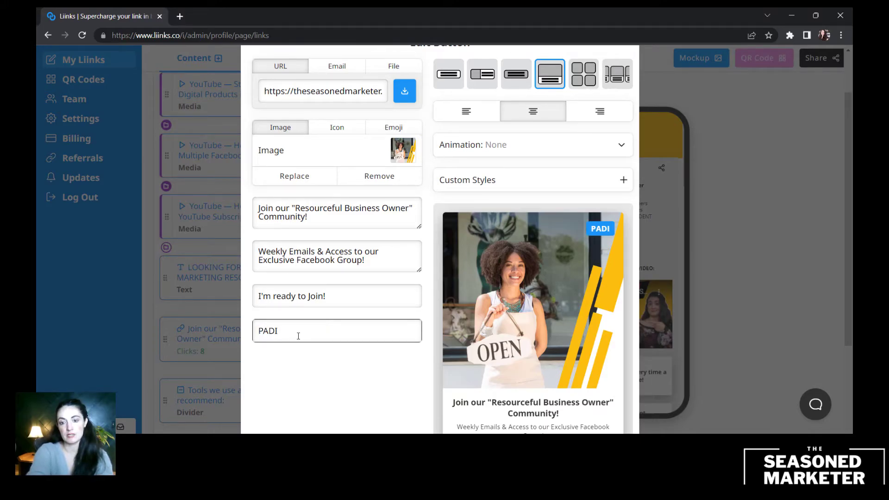
key("BackSpace")
key("BackSpace")
key("BackSpace")
type("ID SERV")
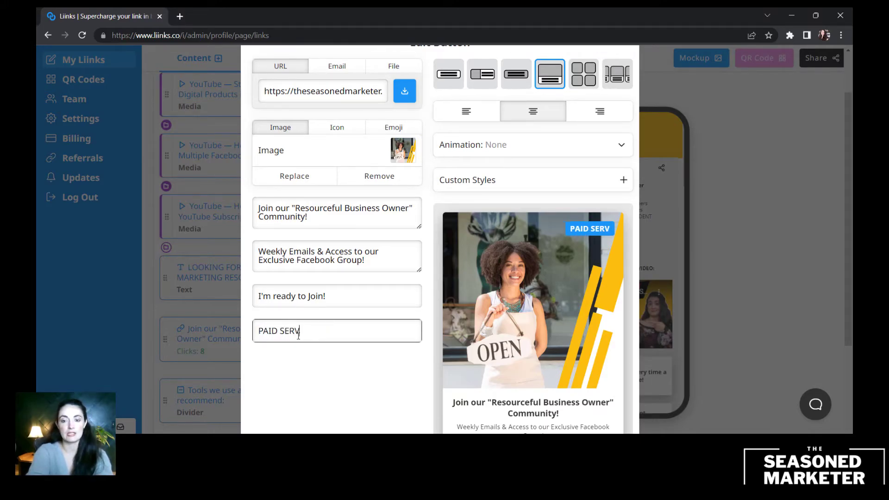
type("ICE")
key("BackSpace")
key("BackSpace")
key("BackSpace")
key("BackSpace")
key("BackSpace")
key("BackSpace")
key("BackSpace")
key("BackSpace")
key("BackSpace")
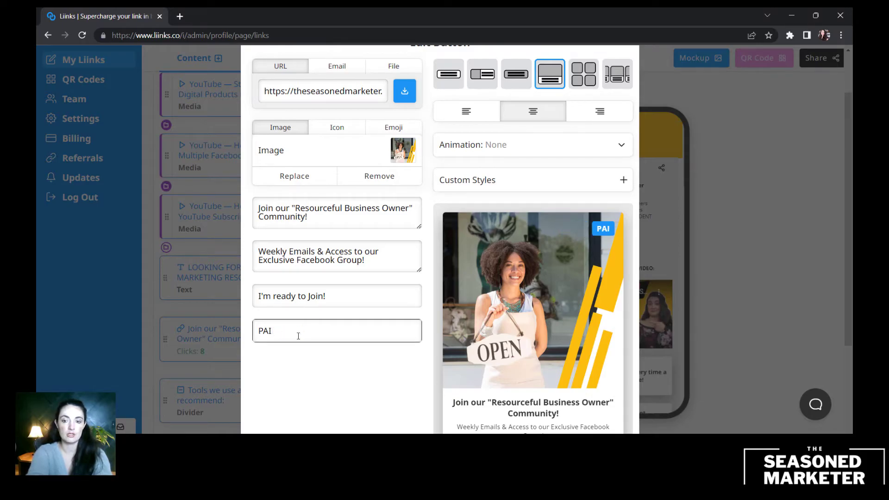
key("BackSpace")
key("BackSpace")
key("BackSpace")
Set the community button's label to "FREE RESOURCE" and save the button
type("FREE")
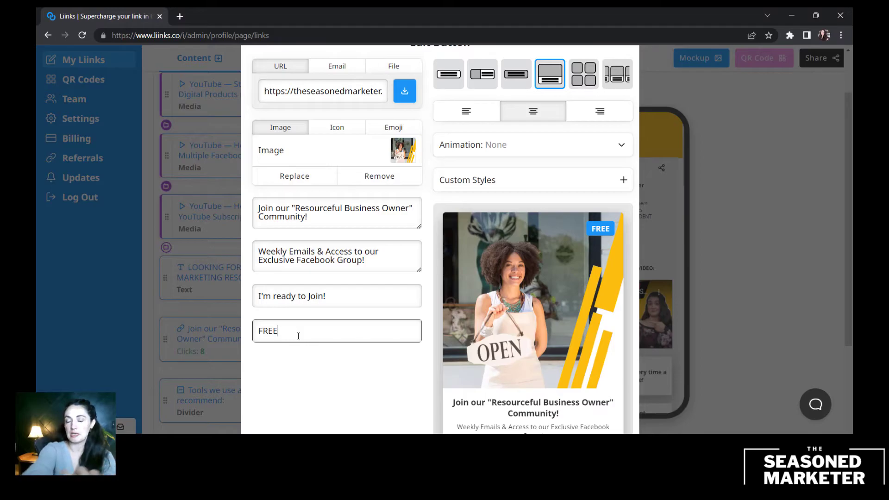
type(" RESOURCES")
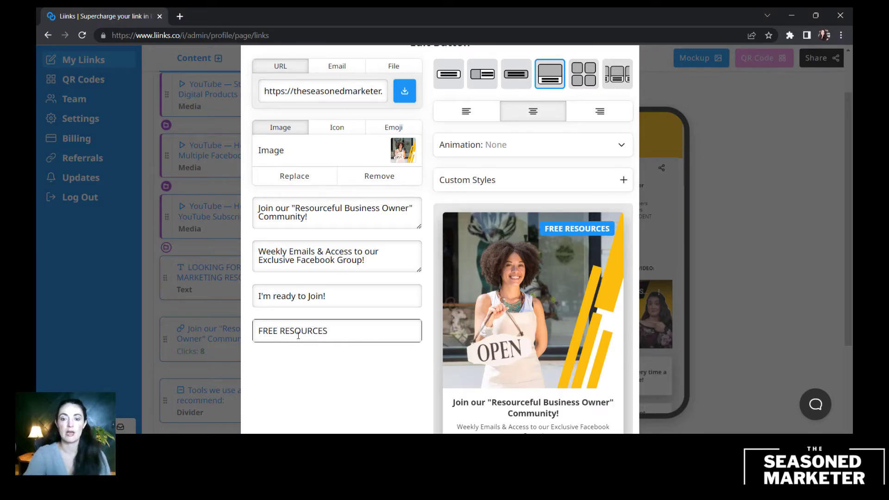
key("BackSpace")
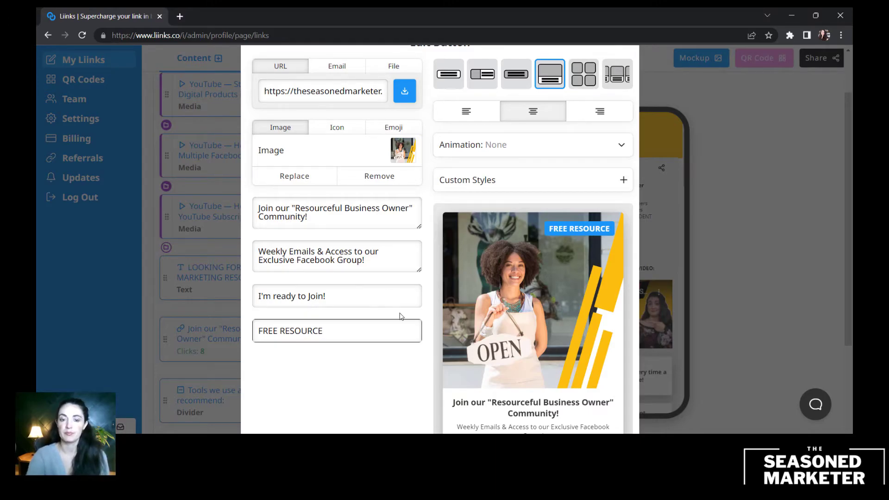
scroll(399, 314, "down", 3)
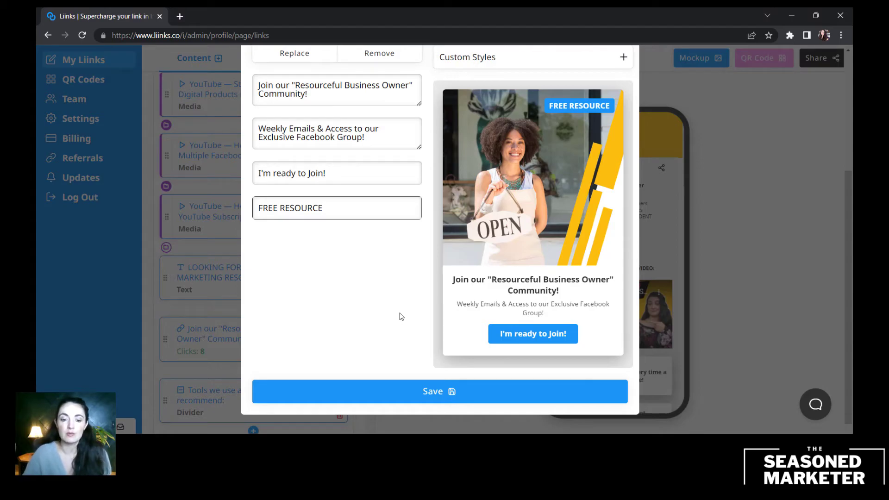
left_click(391, 391)
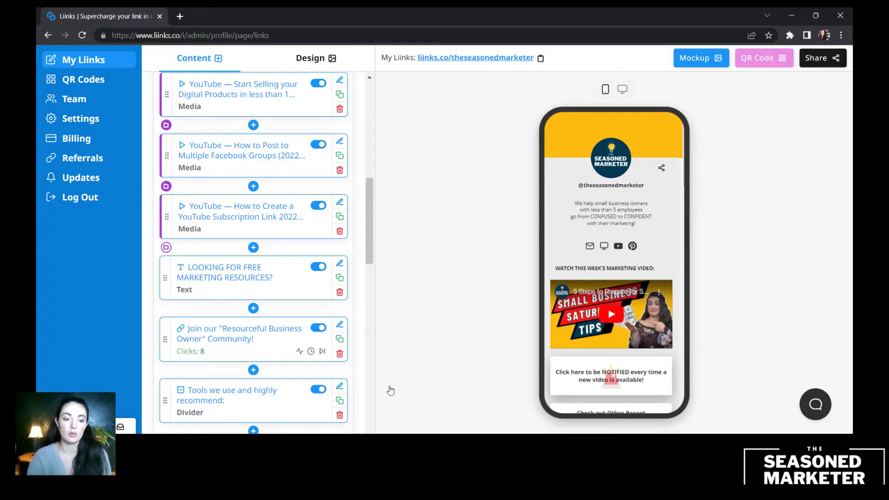
Examine the "Tools we use and highly recommend" carousel in the mobile preview, moving between its Flodesk and Canva Pro cards
scroll(323, 365, "down", 3)
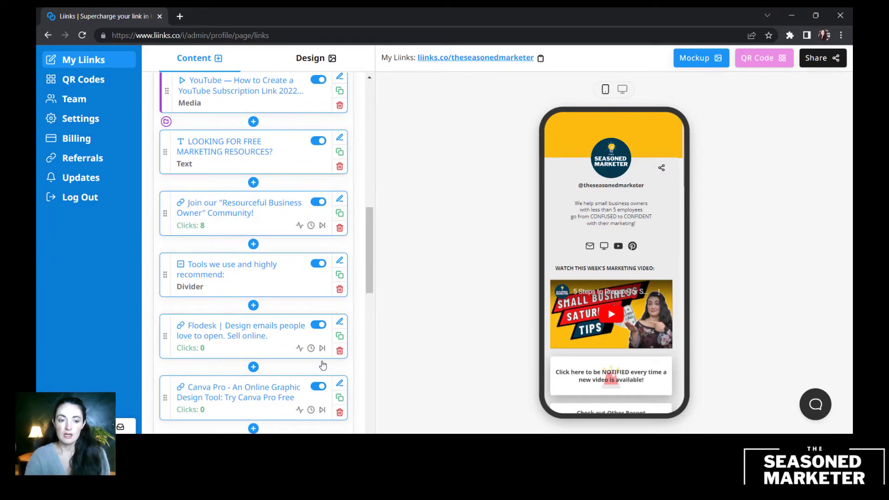
scroll(323, 365, "down", 2)
scroll(626, 334, "down", 3)
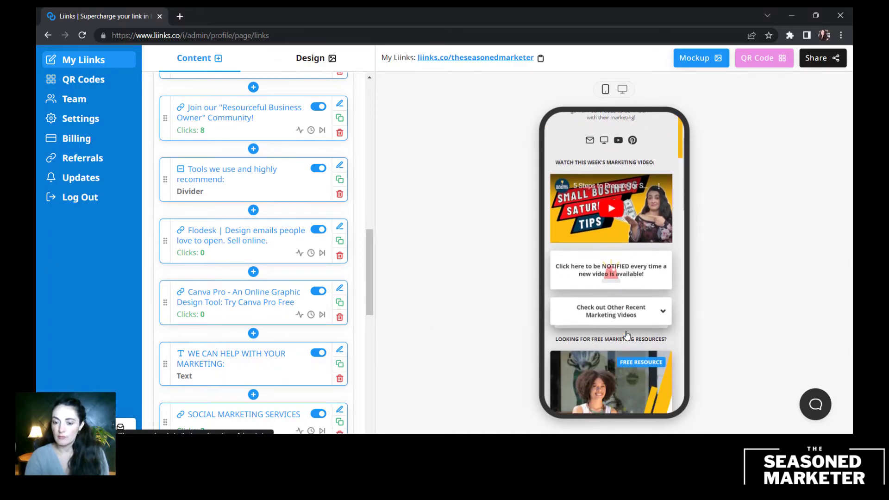
scroll(627, 335, "down", 6)
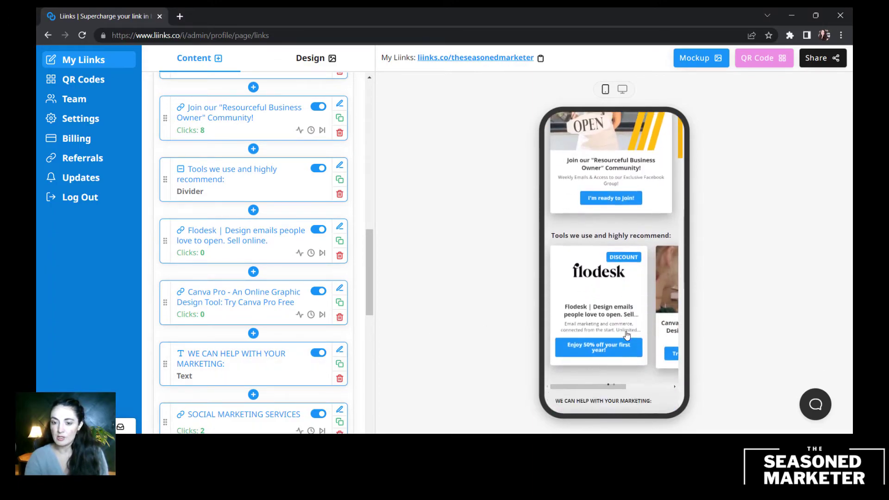
scroll(626, 335, "down", 1)
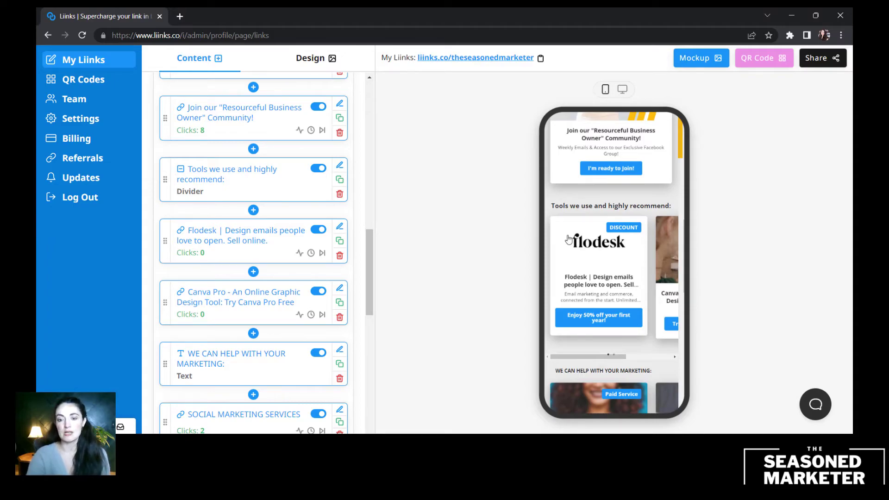
scroll(639, 275, "right", 3)
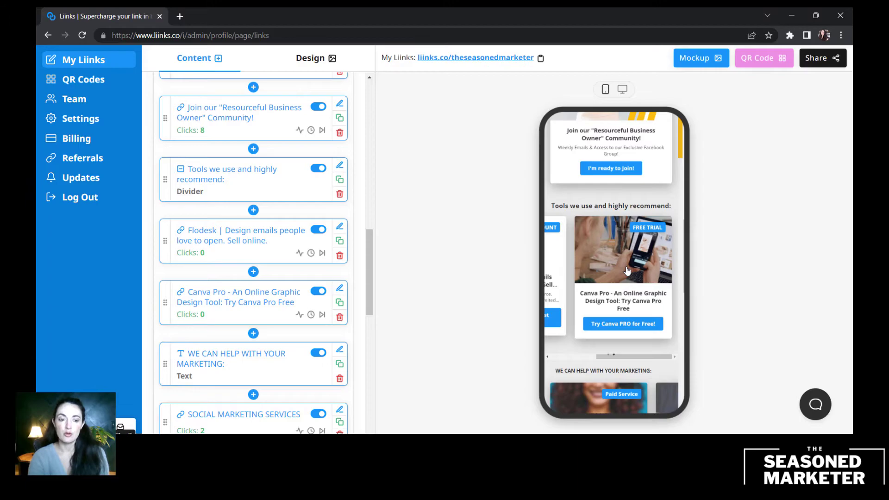
scroll(566, 283, "left", 3)
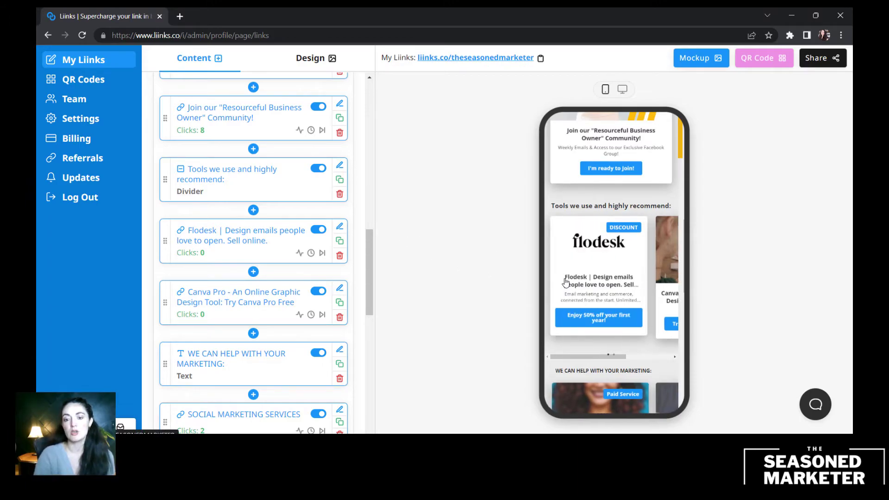
scroll(566, 282, "right", 3)
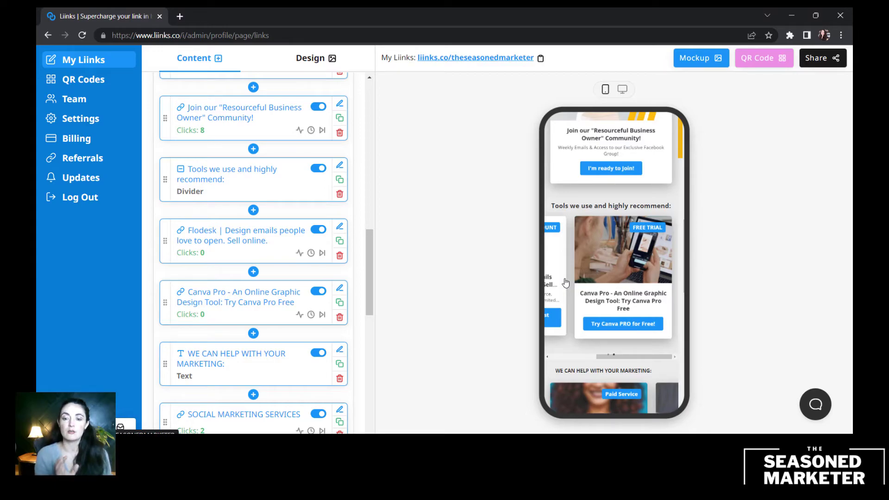
scroll(565, 283, "left", 3)
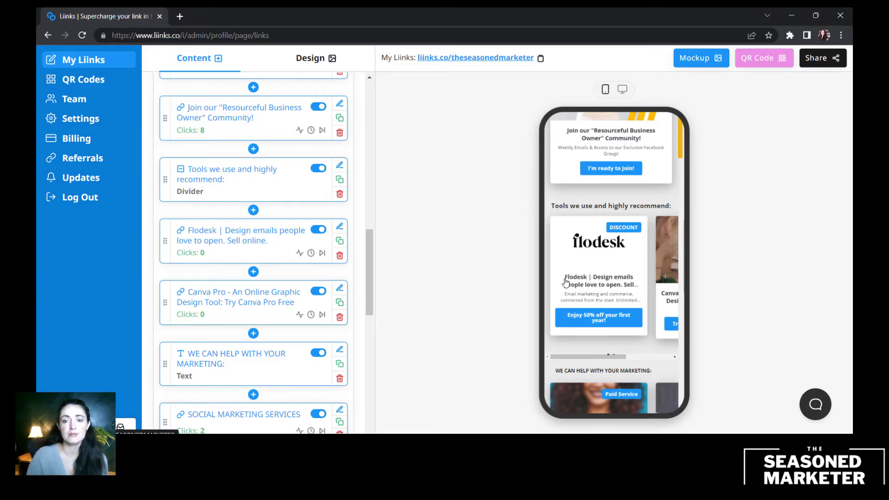
scroll(566, 282, "right", 3)
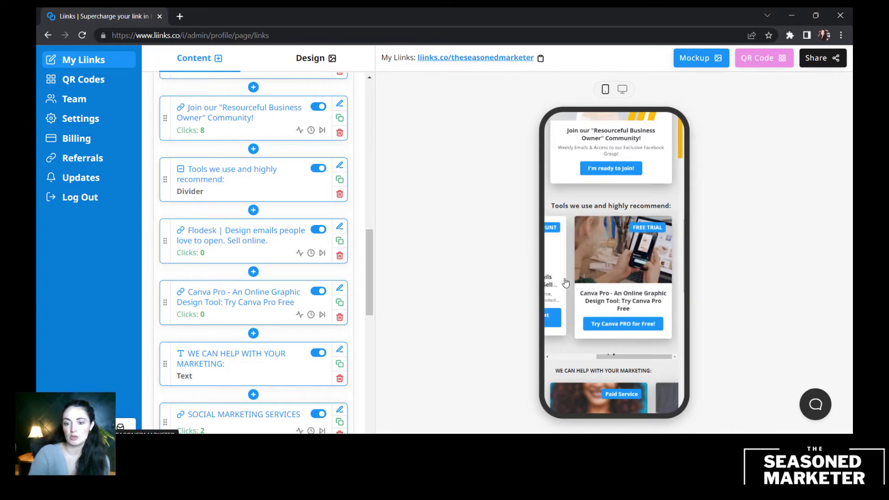
View the carousel layout in a New Button form below the Canva Pro block, closing it without creating a button
left_click(254, 335)
left_click(350, 205)
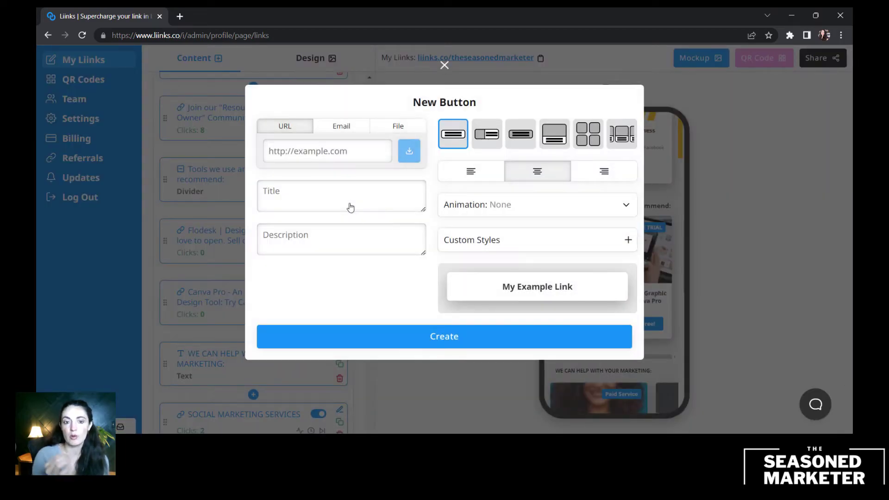
left_click(619, 139)
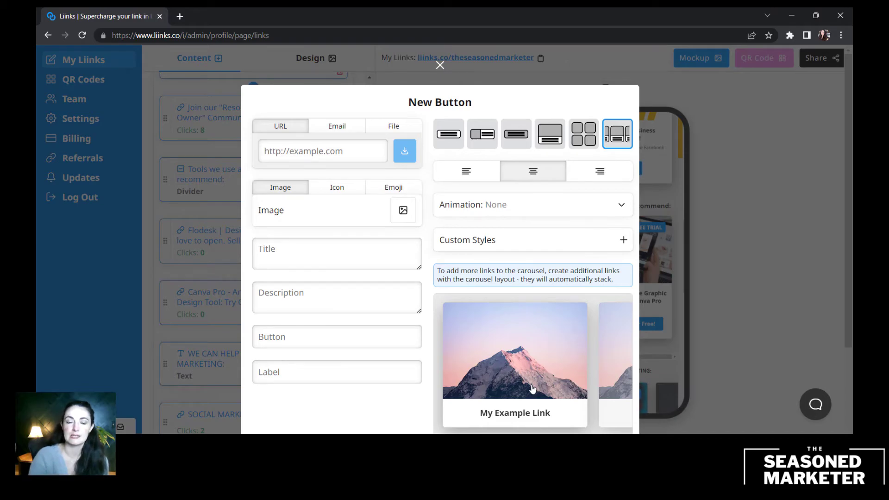
left_click(440, 65)
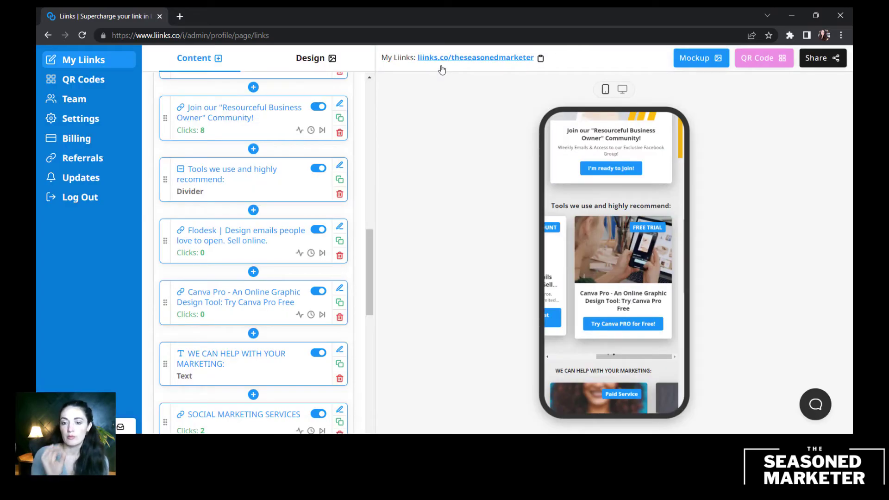
Look over the marketing services carousel and the "Shop our Merch!" grid in the preview and find their blocks in the content list
scroll(248, 346, "down", 2)
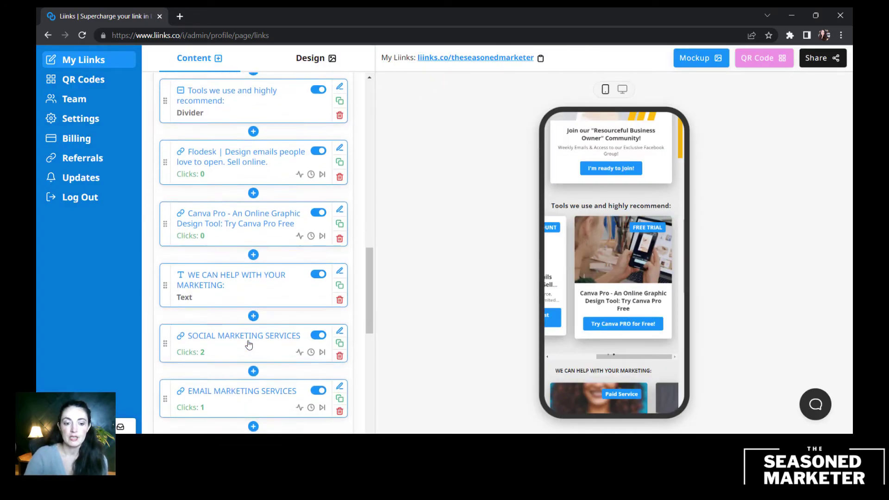
scroll(591, 351, "down", 5)
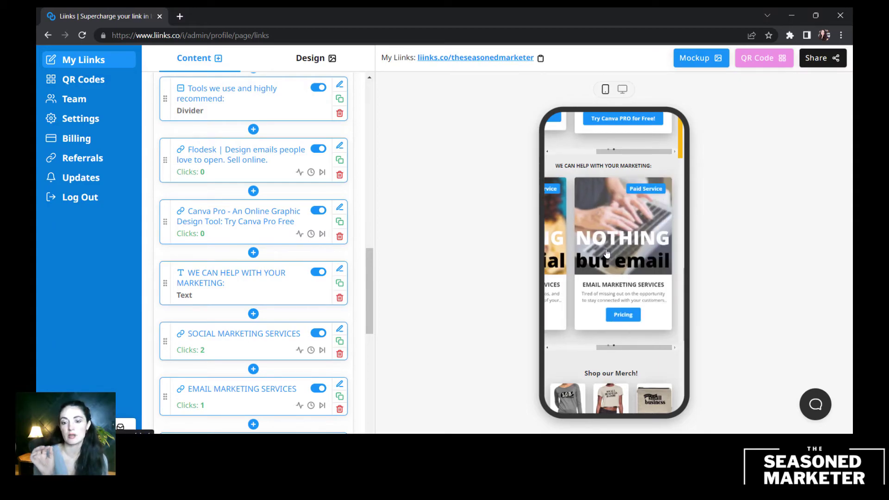
scroll(607, 253, "down", 2)
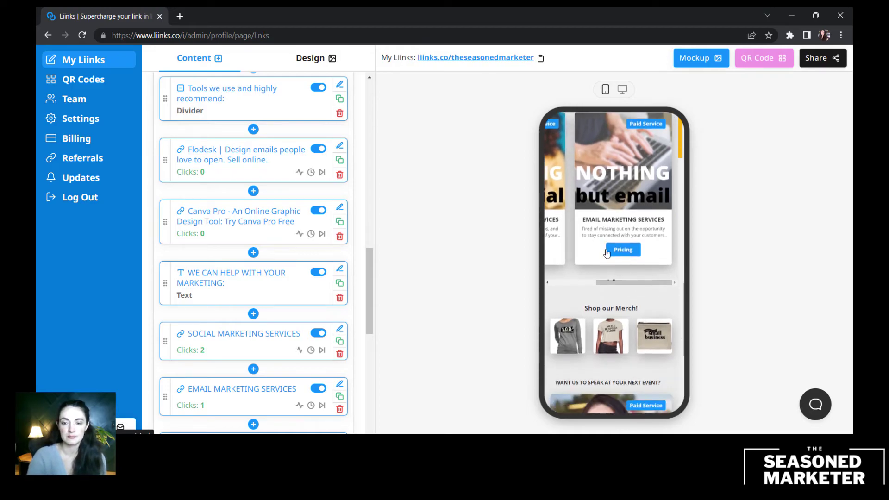
scroll(607, 252, "down", 2)
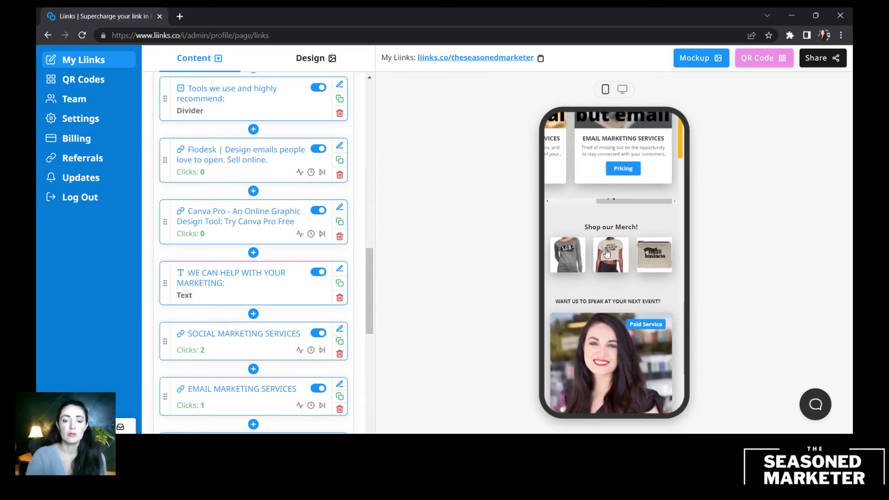
scroll(338, 298, "down", 4)
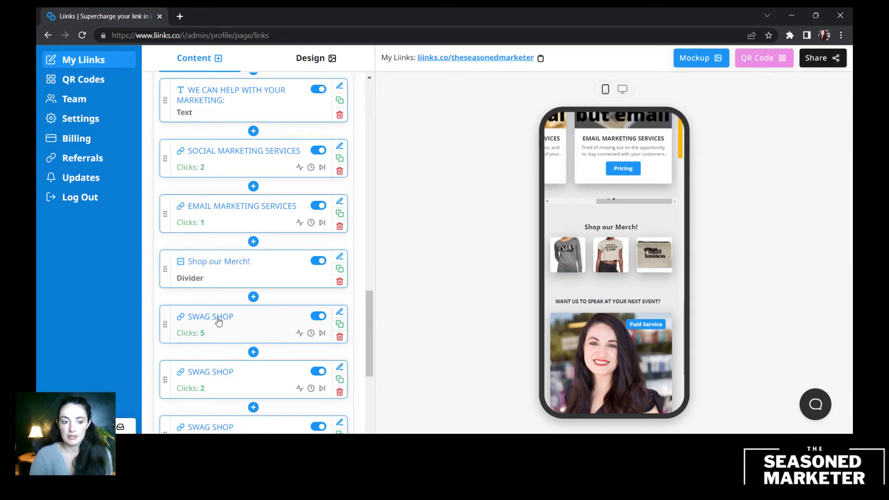
View the three-column grid settings of the first SWAG SHOP button, leaving them unsaved, and find the speaking-event card in the content list and preview
left_click(340, 313)
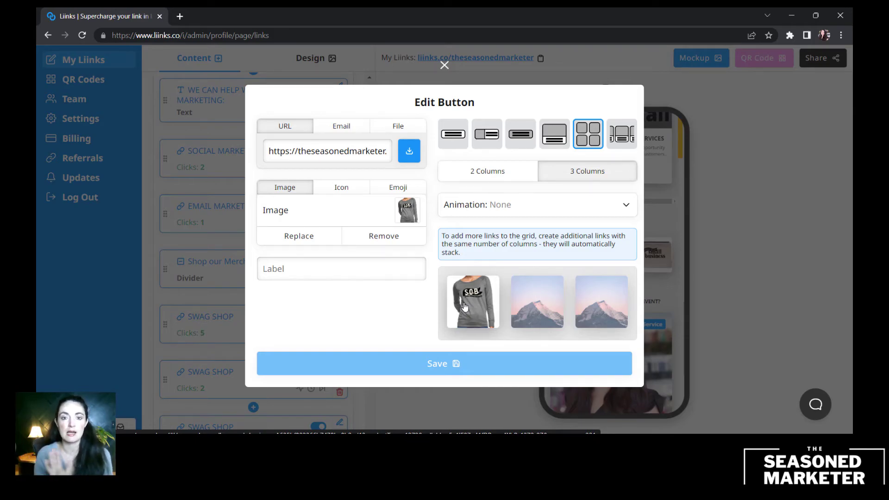
left_click(435, 68)
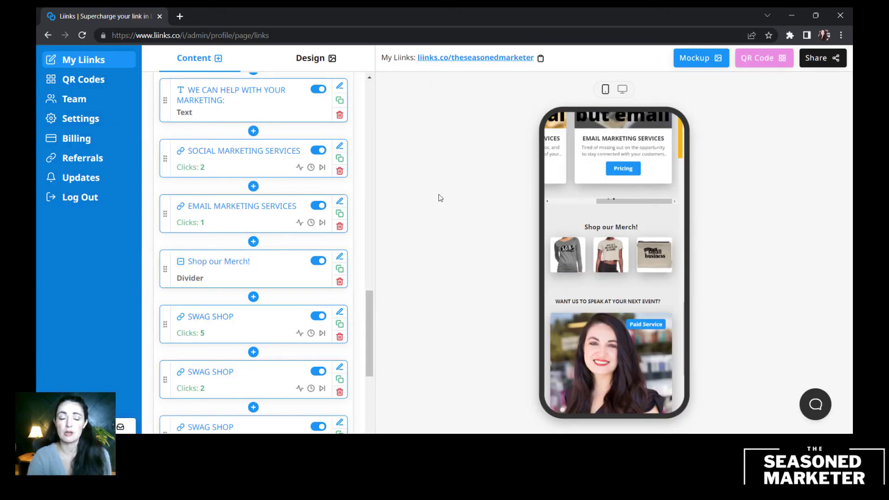
scroll(237, 340, "down", 5)
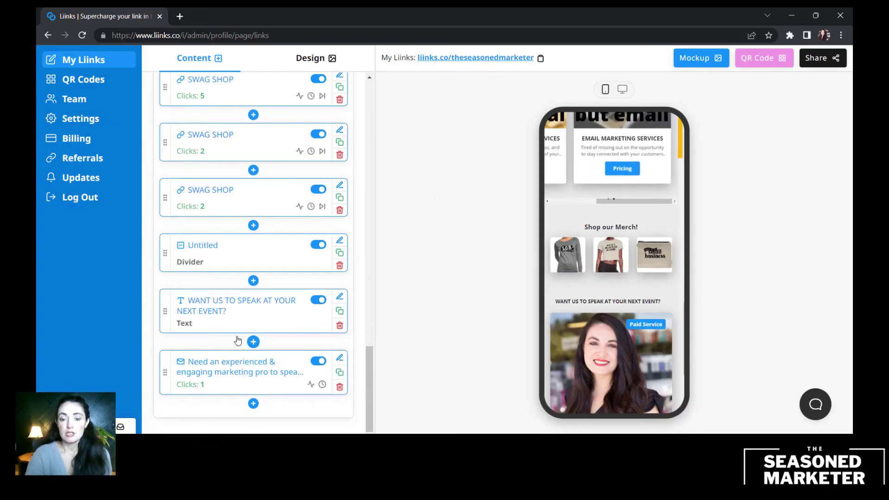
scroll(615, 293, "down", 3)
scroll(616, 293, "down", 1)
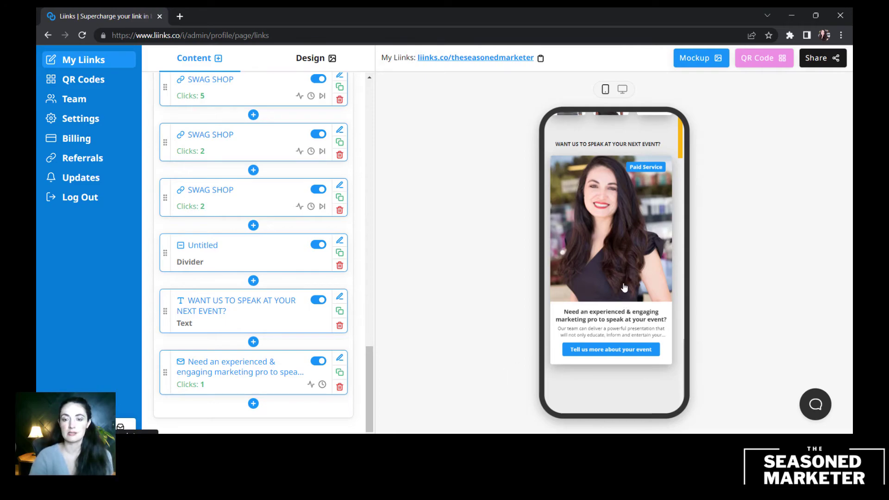
scroll(624, 288, "up", 1)
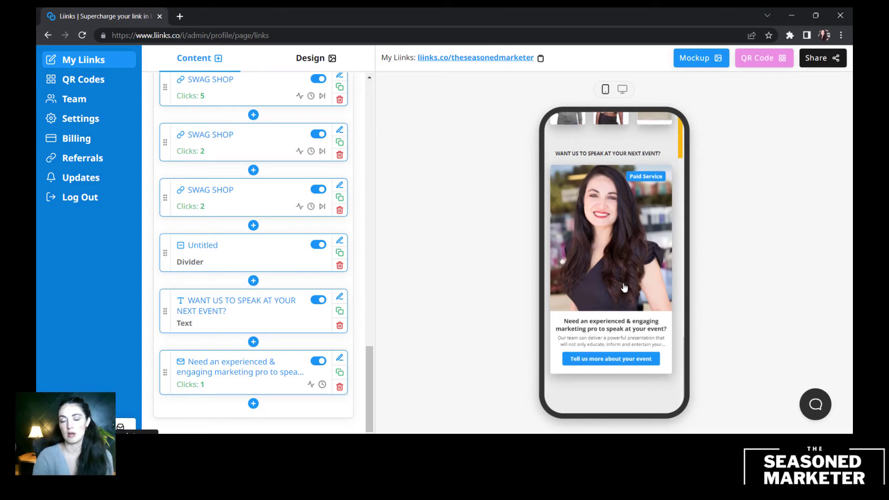
scroll(624, 288, "up", 3)
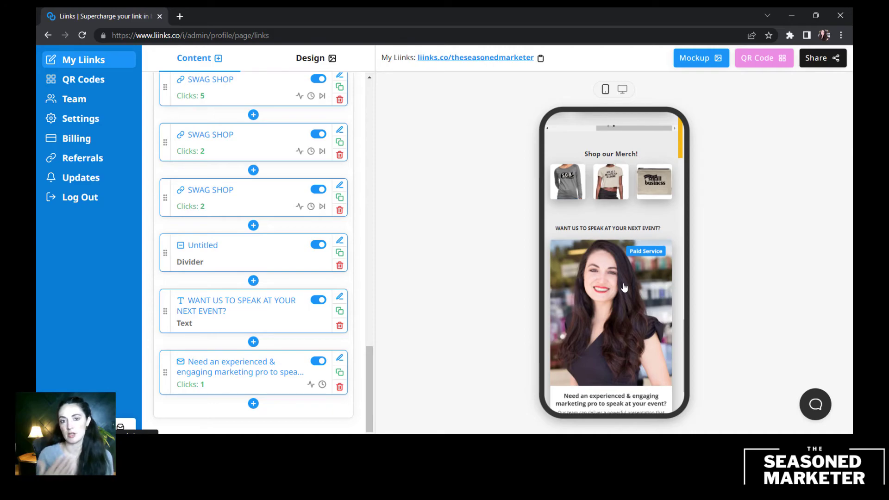
Check the Add a Page option and the New Block types offered above the first block in My Blocks, without adding a block
scroll(625, 288, "up", 15)
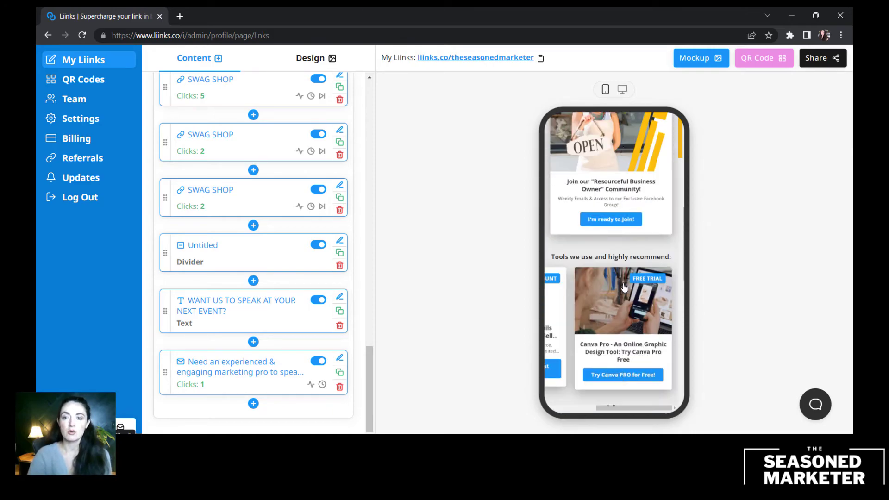
scroll(261, 229, "up", 10)
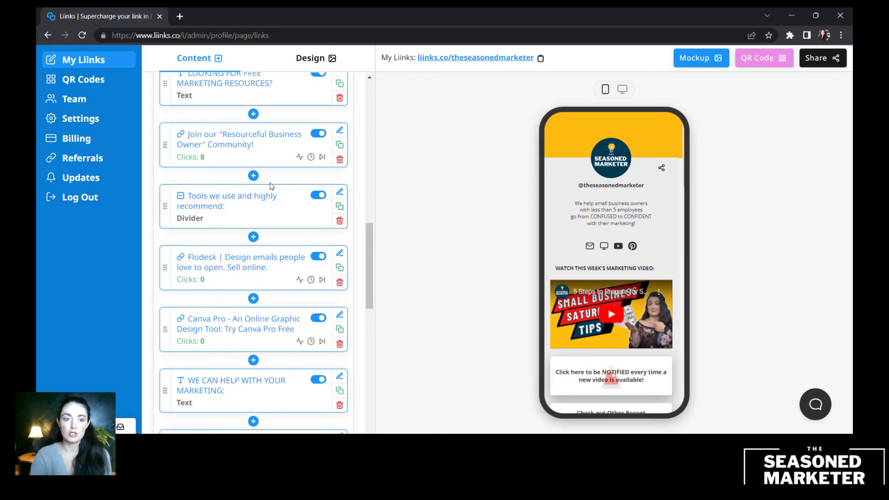
scroll(271, 187, "up", 10)
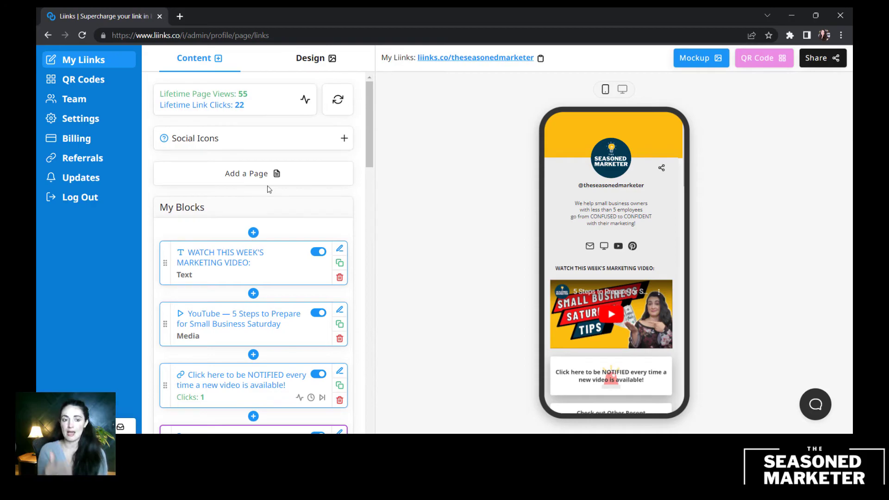
left_click(273, 175)
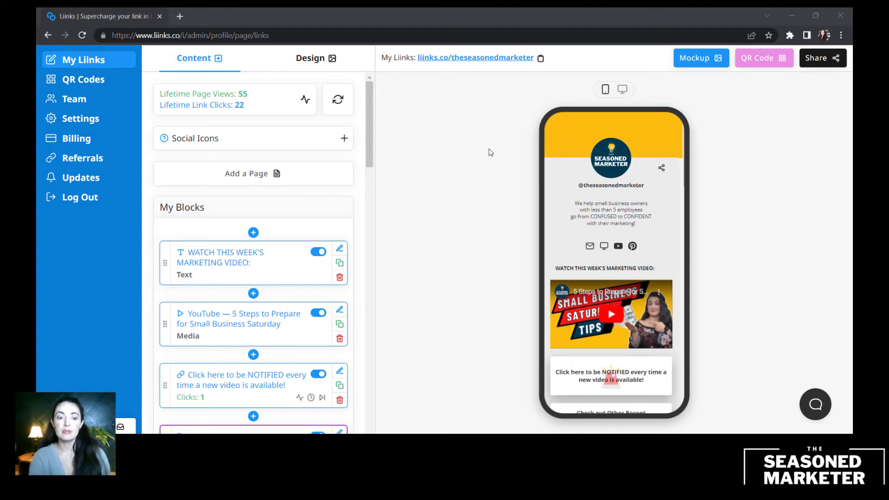
left_click(256, 233)
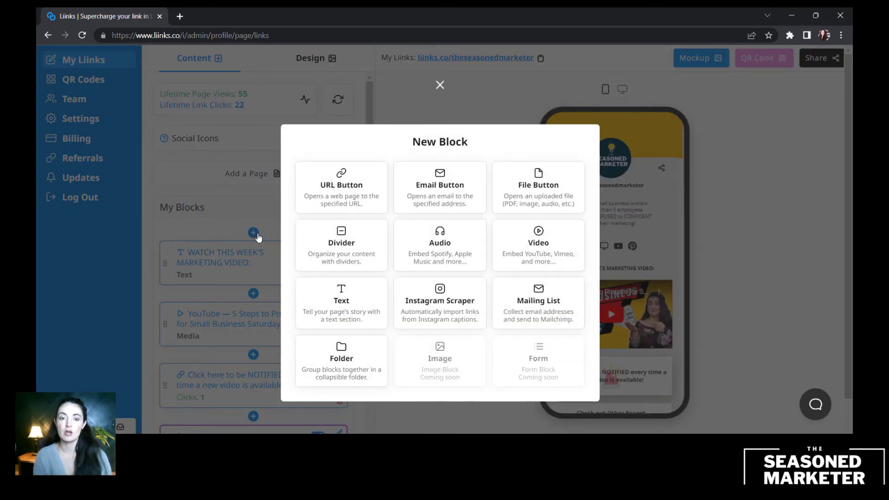
left_click(440, 86)
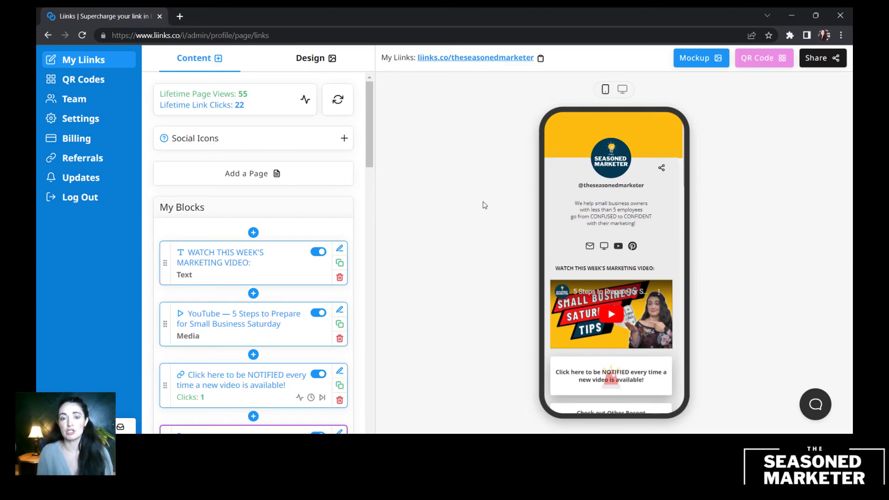
Expand the "Check out Other Recent Marketing Videos" folder in the mobile preview, look over its videos and collapse it again
scroll(684, 320, "down", 1)
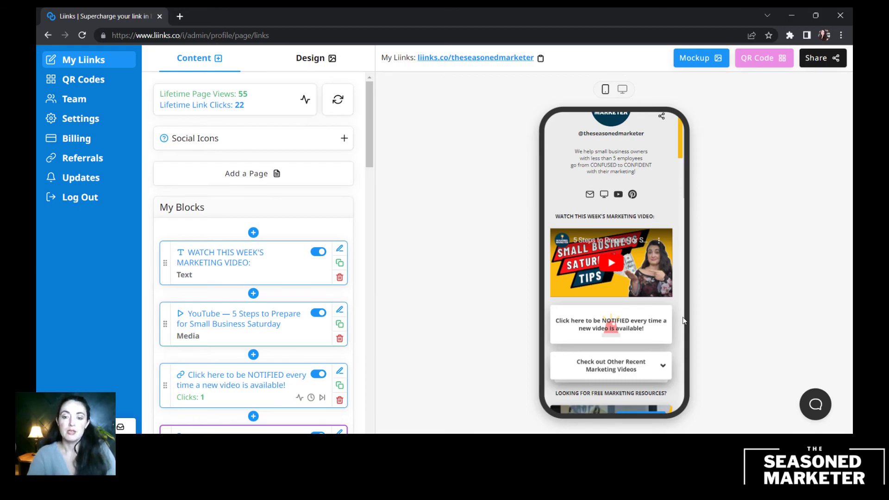
scroll(679, 301, "down", 1)
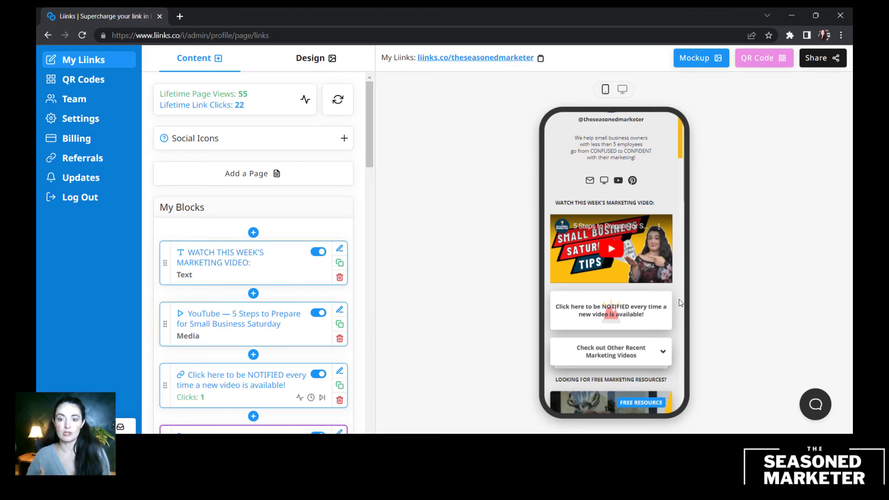
scroll(679, 300, "down", 1)
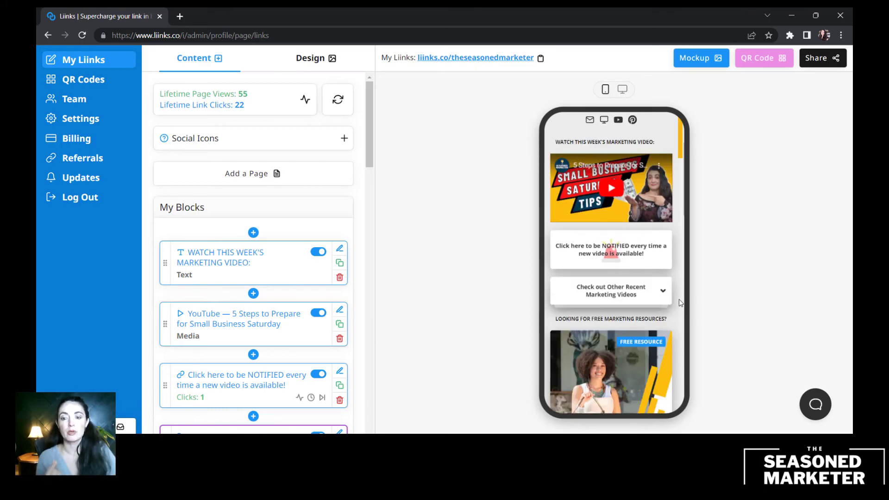
left_click(663, 291)
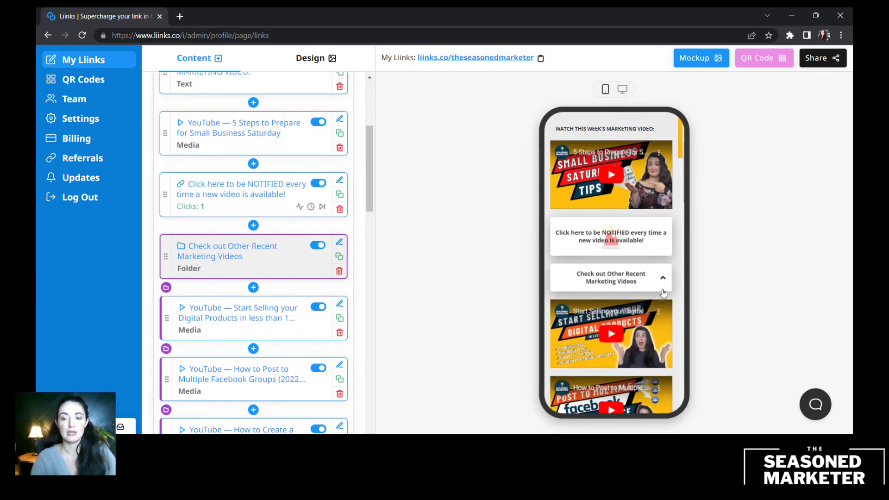
scroll(664, 293, "down", 2)
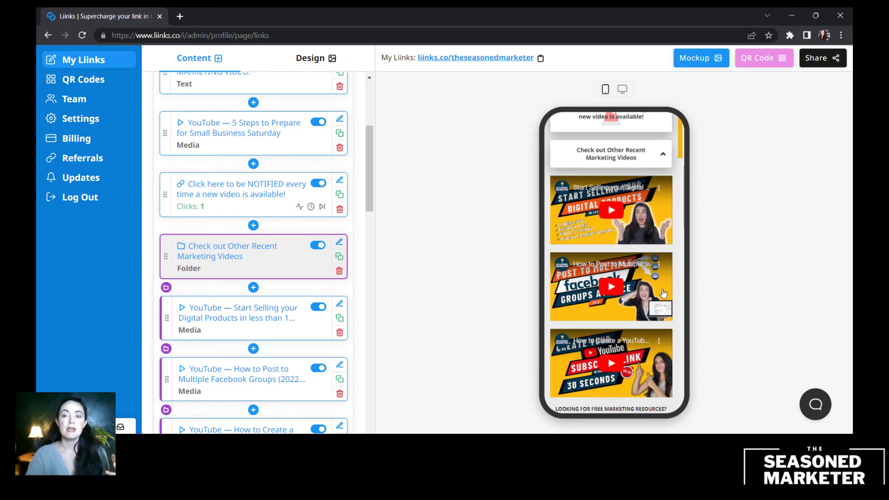
left_click(604, 159)
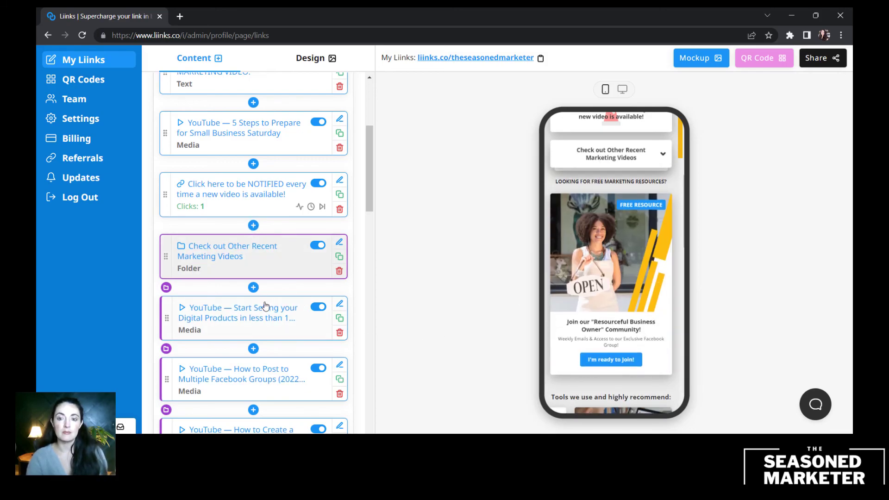
Create a folder titled "BLACK FRIDAY MARKETING TIPS" directly above the "Check out Other Recent Marketing Videos" folder
left_click(254, 225)
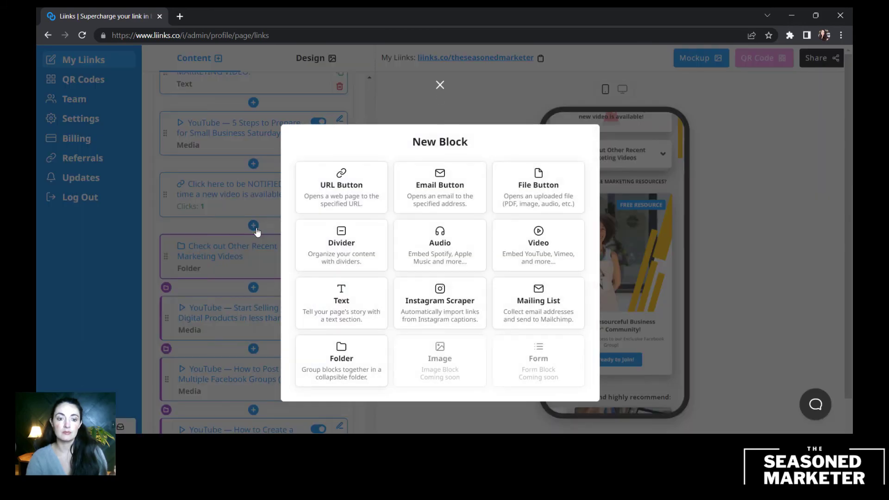
left_click(339, 354)
left_click(379, 188)
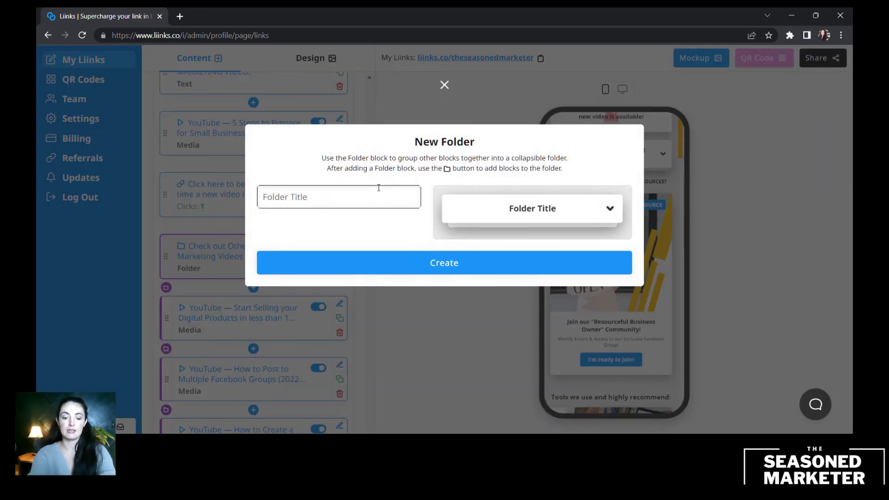
type("BLACK FRIDAY")
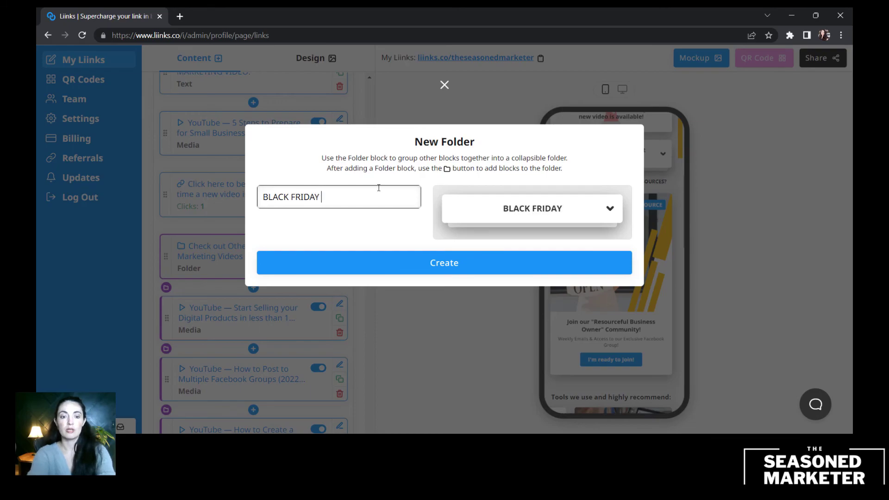
type(" MAKRET")
key("BackSpace")
key("BackSpace")
key("BackSpace")
key("BackSpace")
type("RK")
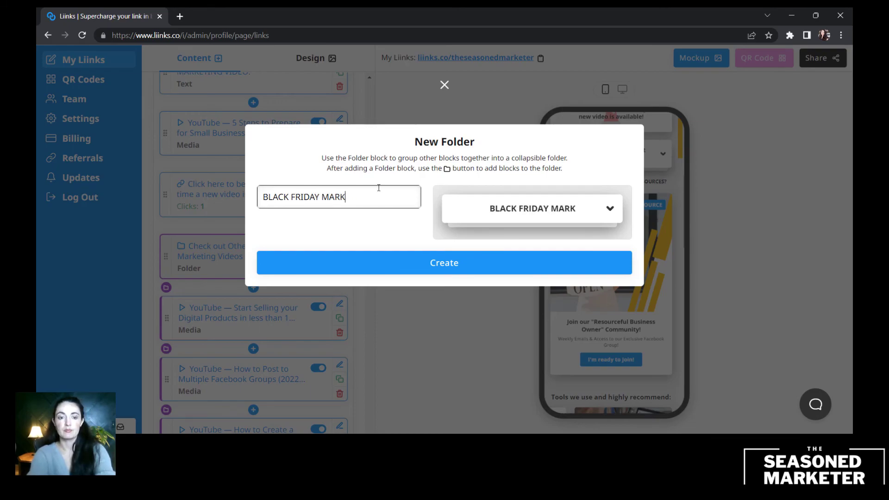
type("ETING TIPS")
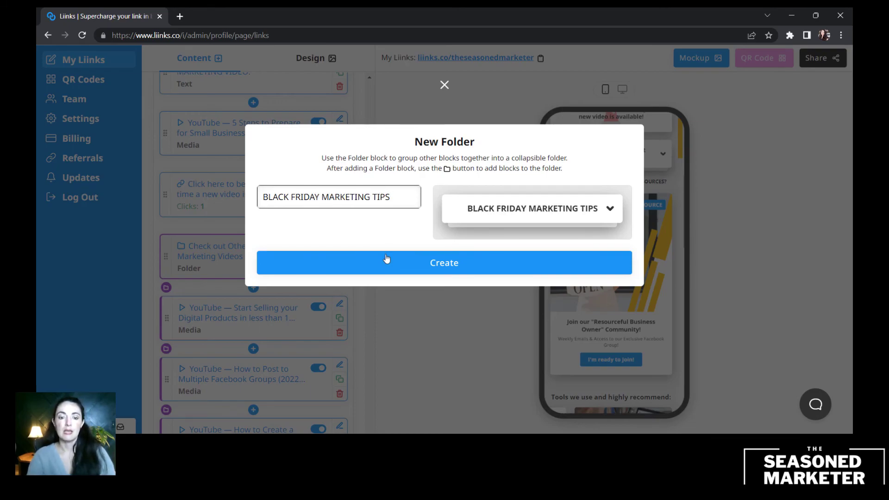
left_click(386, 259)
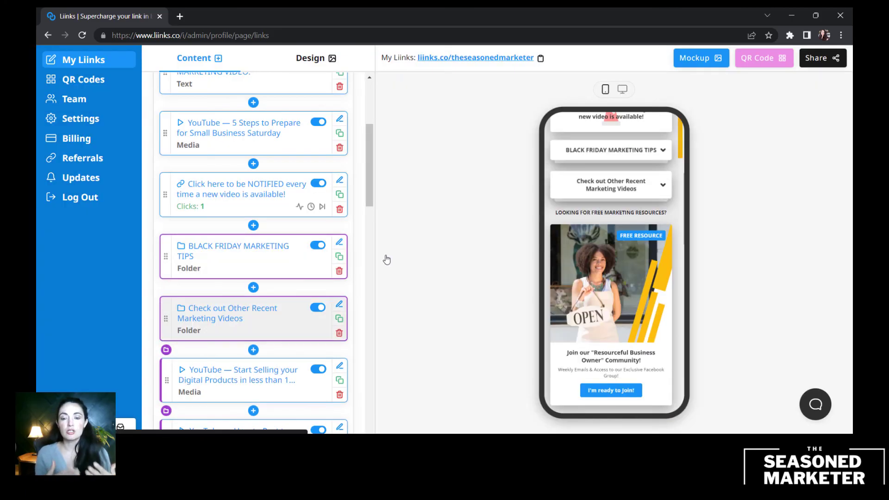